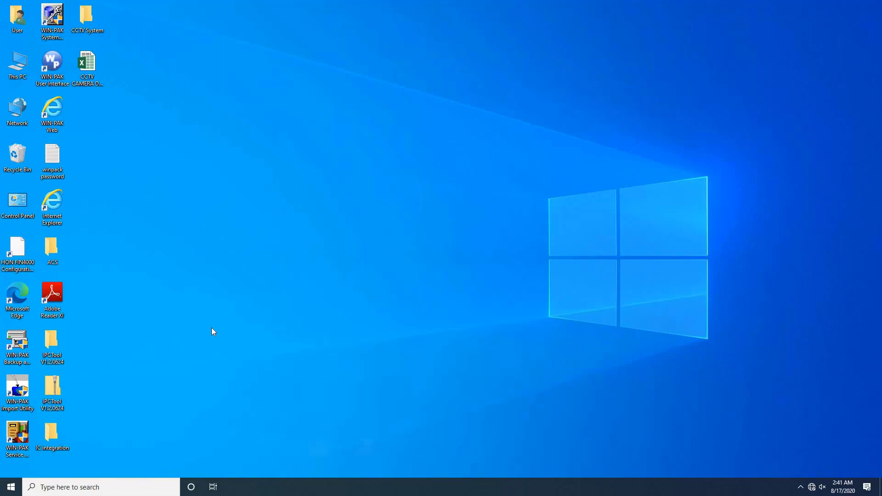
Run a continuous ping to the panel's IP address, confirm steady replies, then minimise the console.
key(super+r)
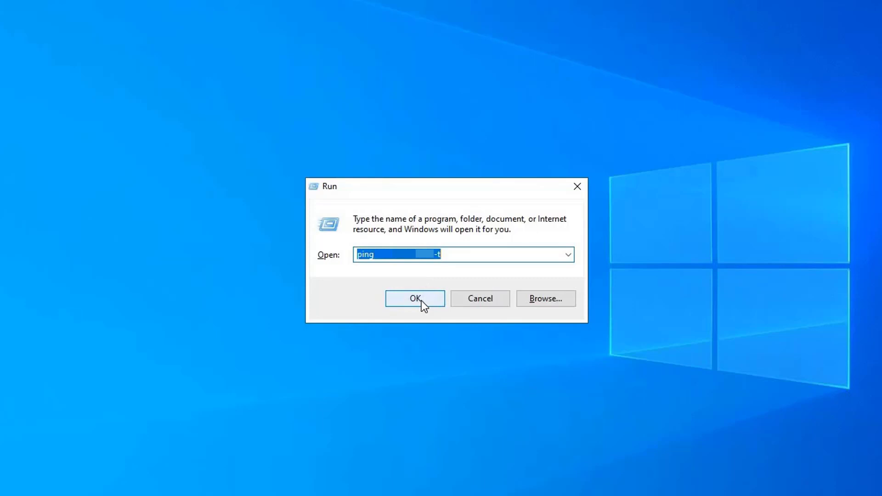
click(421, 301)
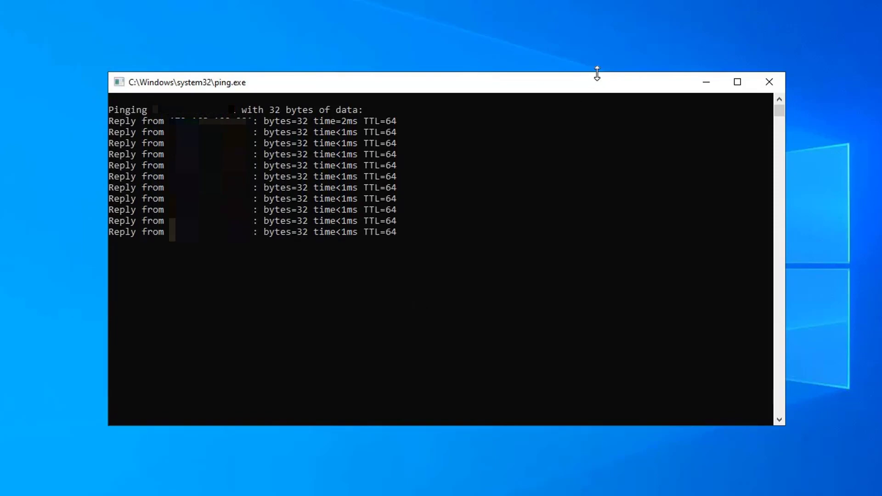
click(706, 87)
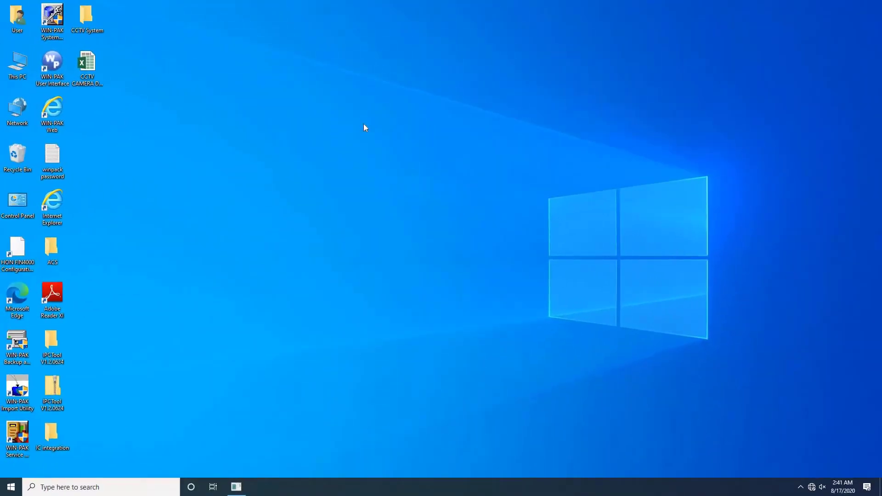
Launch WIN-PAK, sign in as Admin with the account password, and acknowledge the SE demo licence notice.
double_click(52, 65)
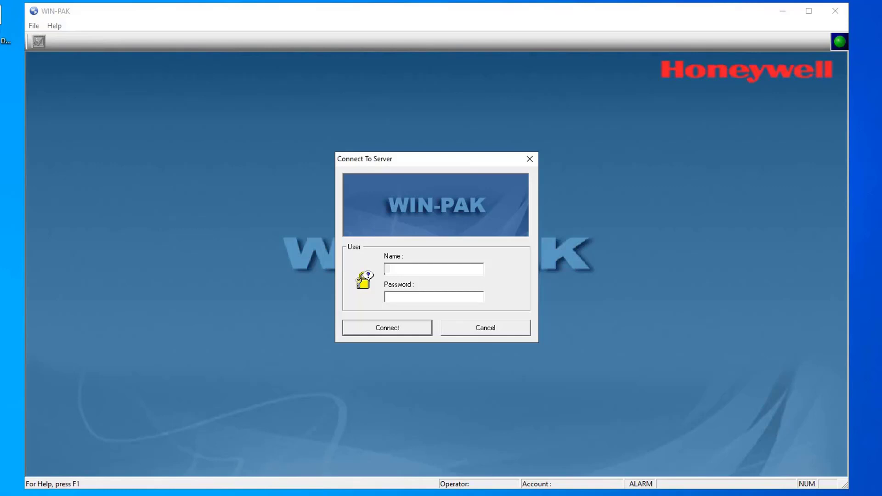
key(Tab)
text(*********)
click(397, 327)
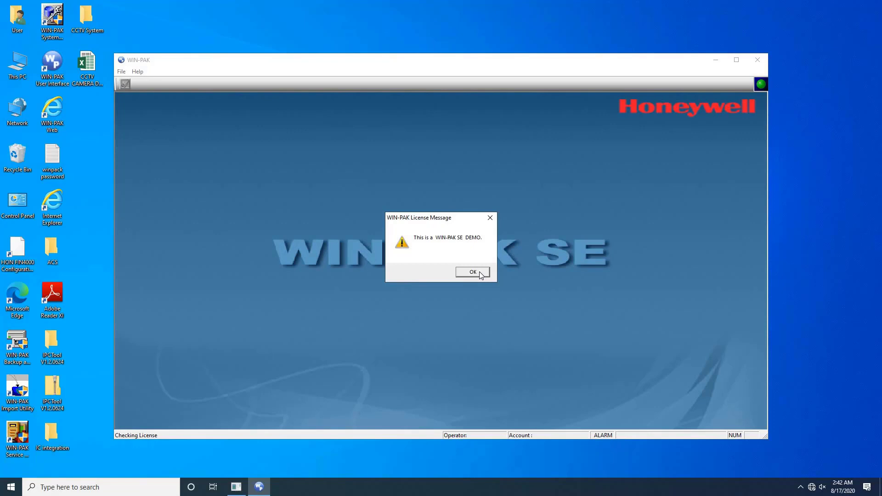
click(473, 272)
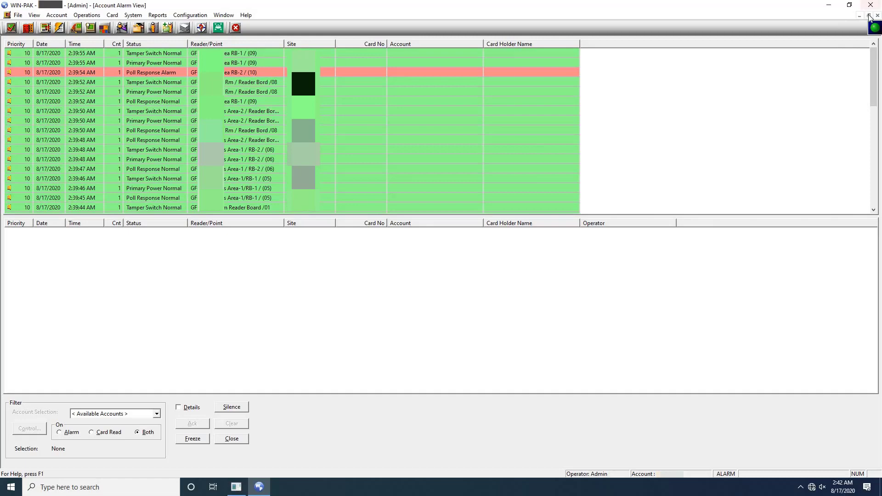
Restore the maximised Account Alarm View to a smaller window.
click(869, 15)
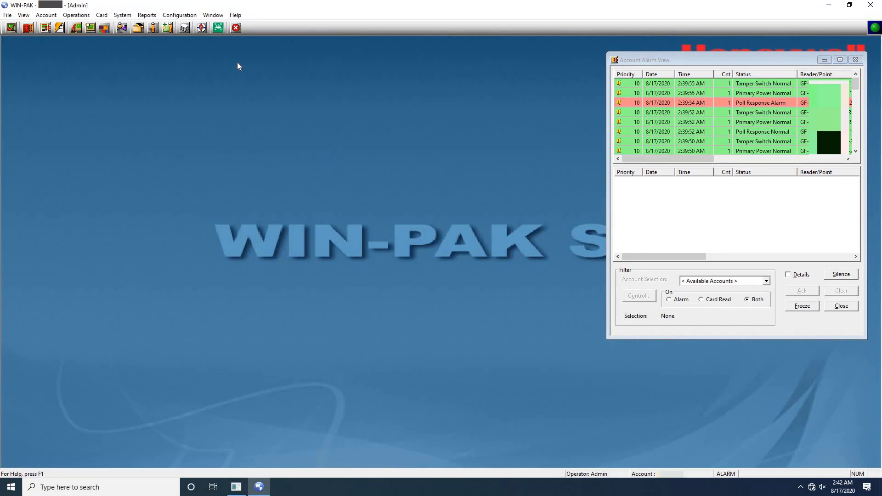
Open the Device Map from Configuration > Device and show the Add options for the Devices node.
click(180, 16)
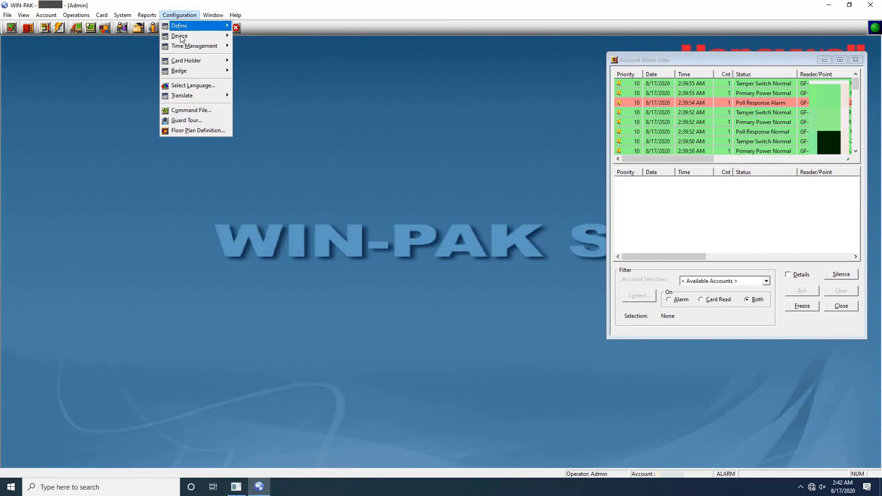
mouse_move(181, 41)
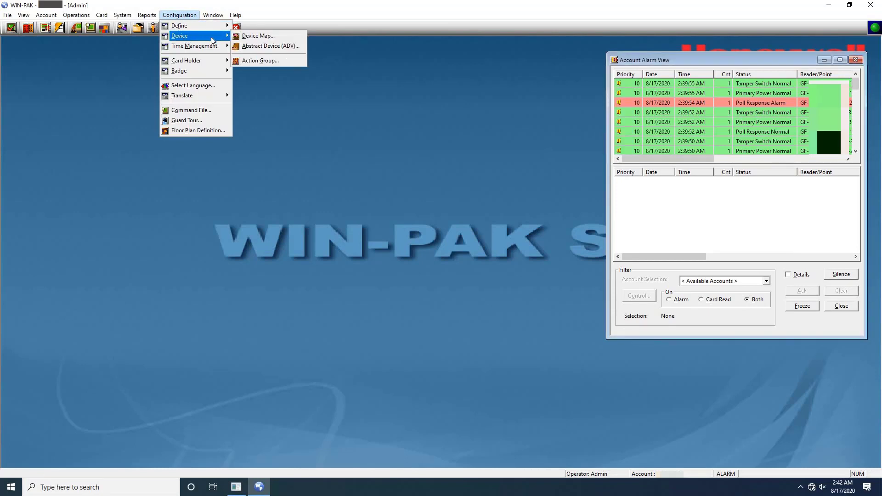
click(263, 39)
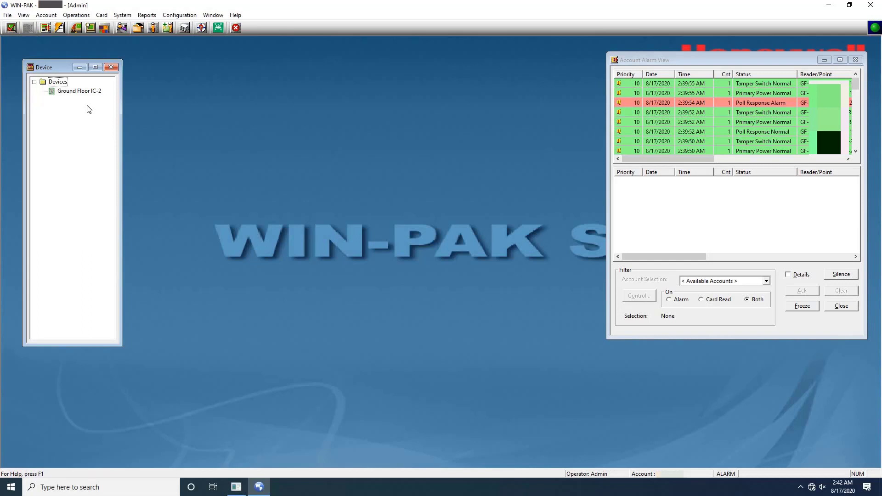
right_click(57, 84)
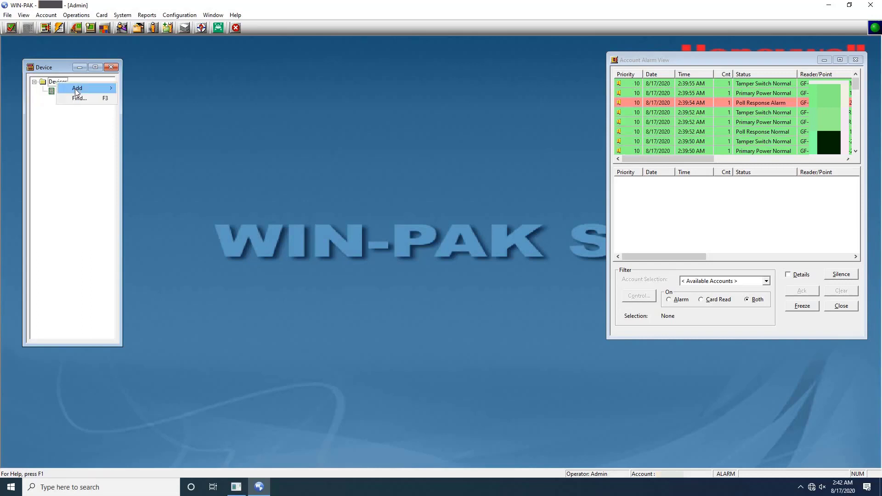
mouse_move(77, 92)
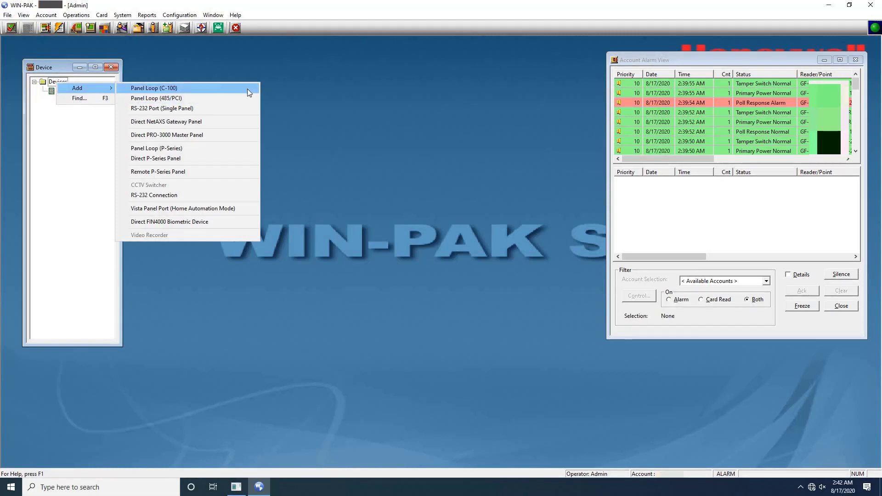
Add a Direct P-Series Panel named 'Ground Floor IC-1' with description 'Lobby'.
click(244, 158)
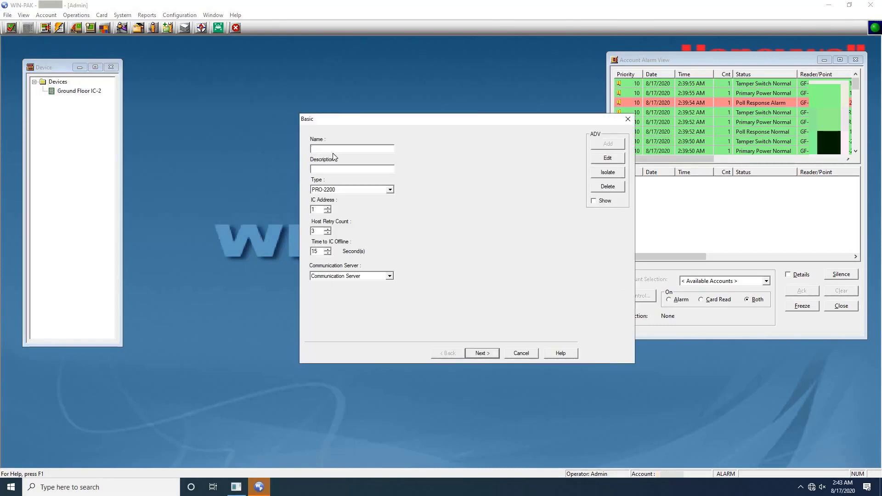
text(Ground Floor IC-1Lobby)
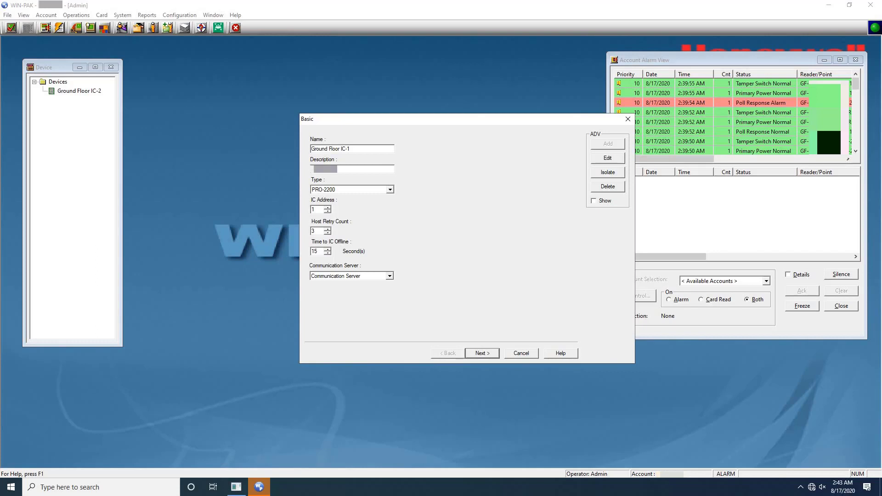
Change the new panel's type from PRO-2200 to PRO-3200.
click(392, 190)
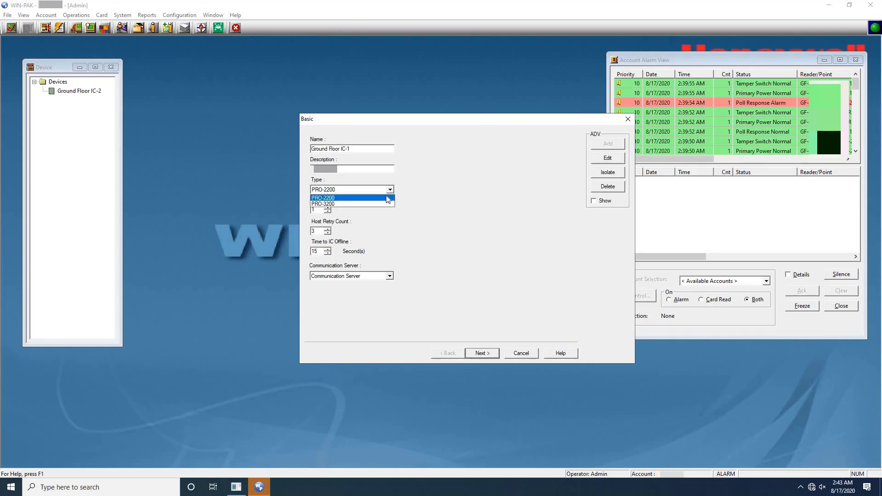
click(377, 203)
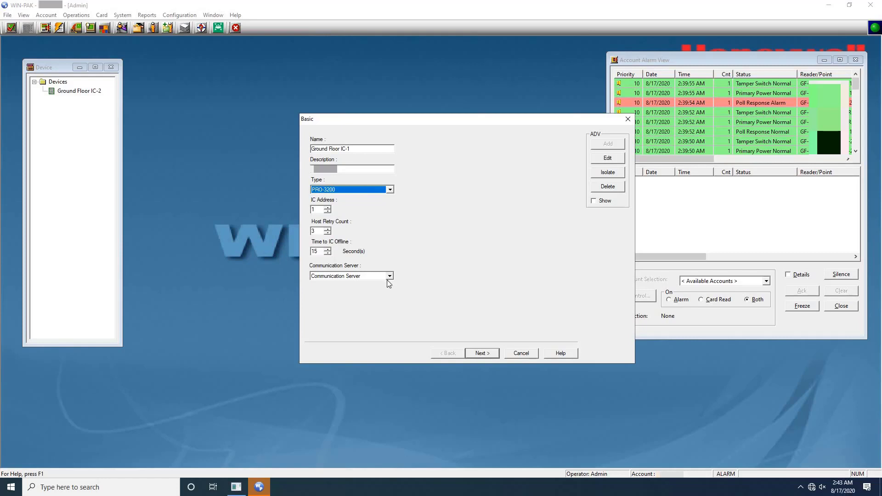
Set the panel's connection type to TCP/IP with IP address 192.168.1.100.
click(489, 356)
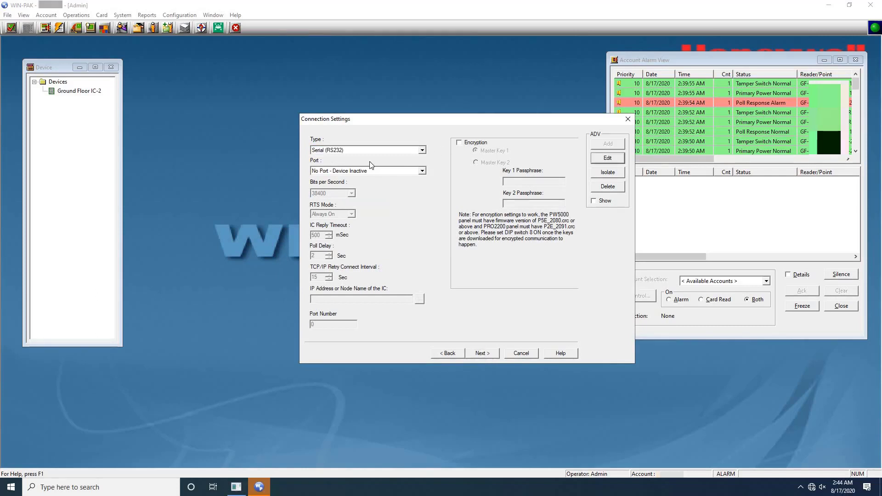
click(422, 150)
click(410, 165)
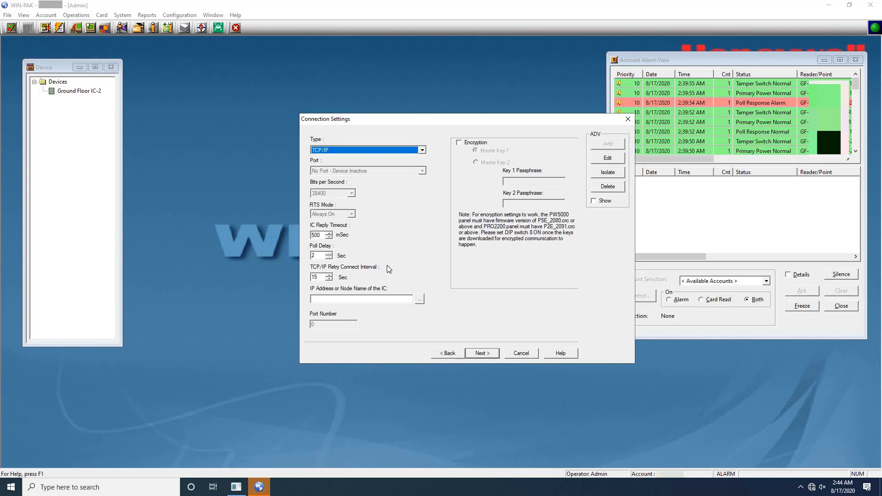
click(371, 299)
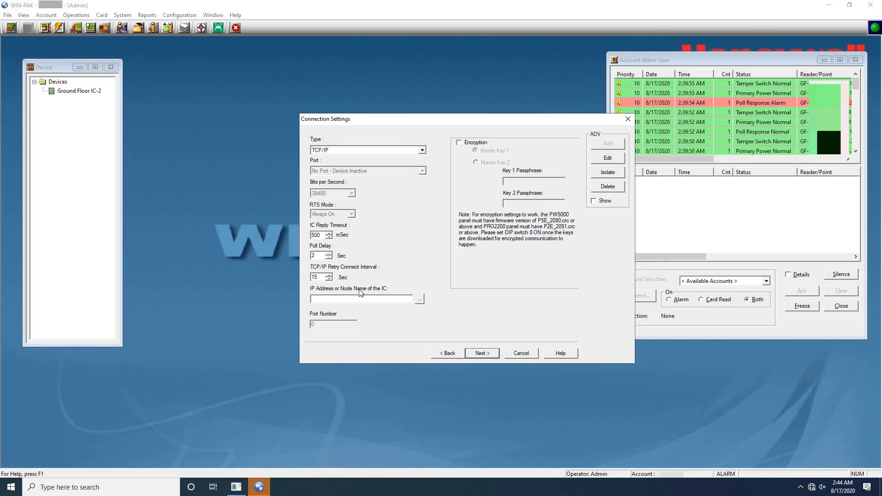
text(192.168.1.100)
On the System page, set the panel's time zone to (UTC+03:00) Kuwait, Riyadh.
click(486, 353)
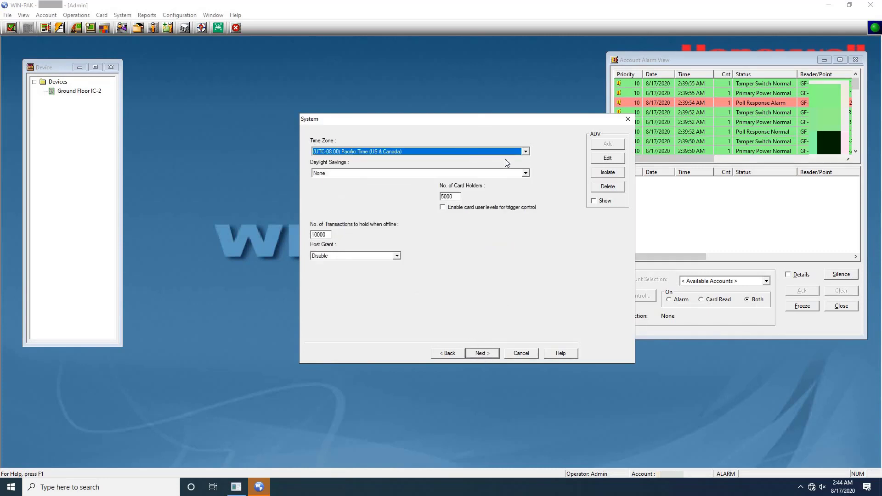
click(527, 151)
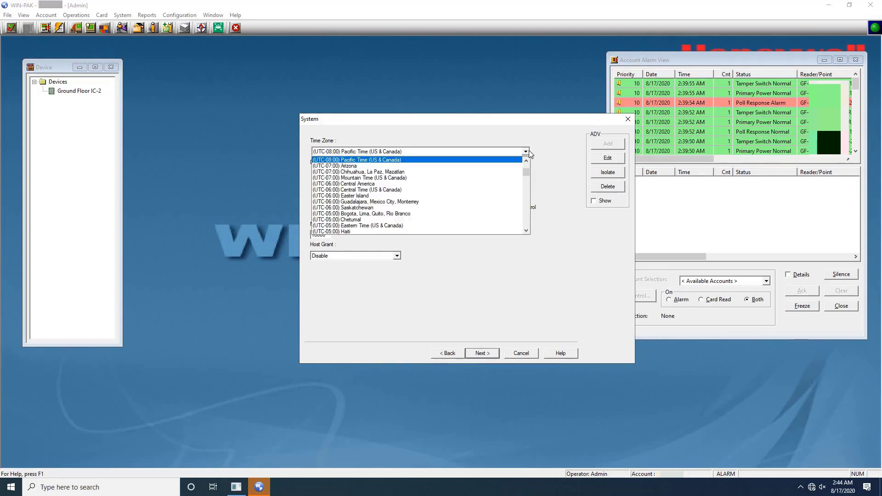
scroll(460, 188, down, 15)
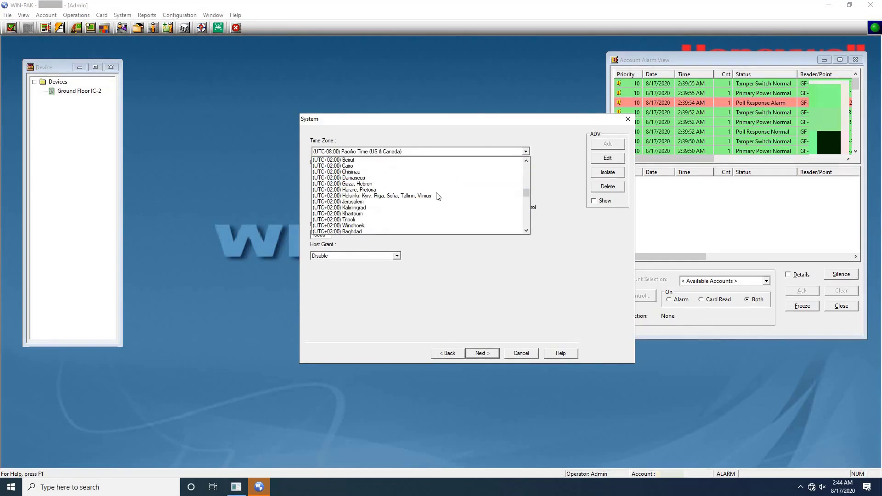
scroll(438, 196, down, 2)
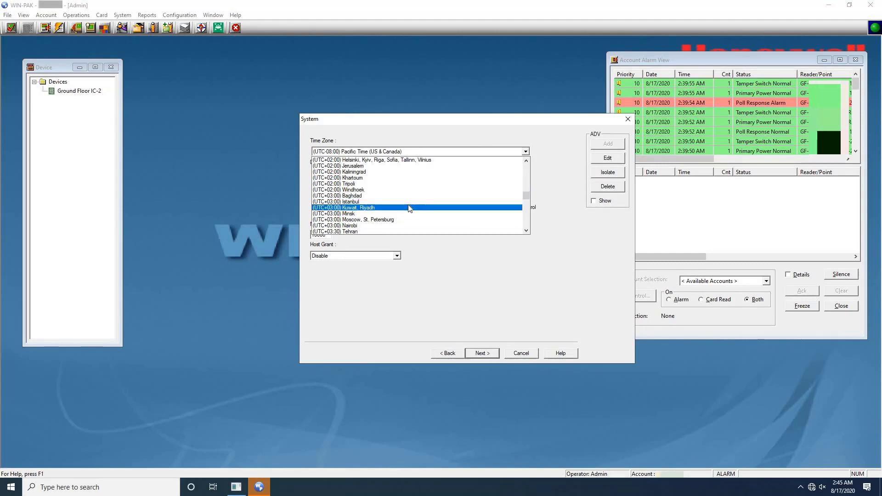
click(410, 208)
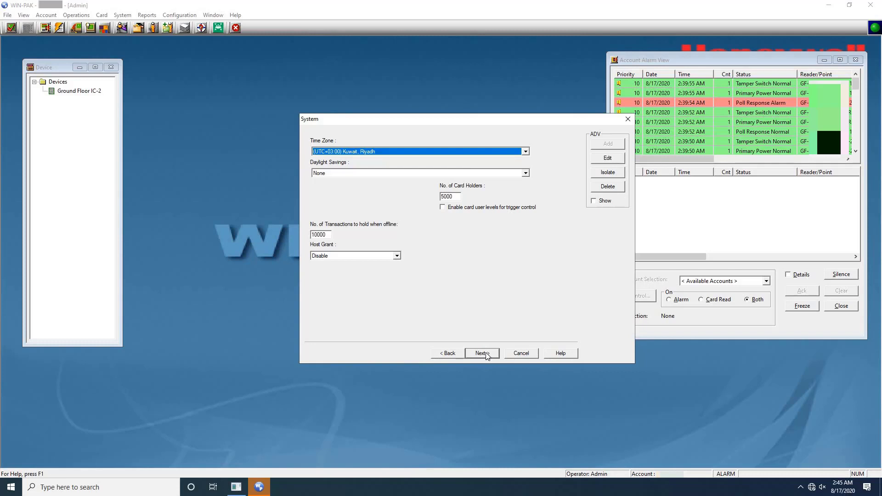
Advance to the Card Formats page, keeping Format #1 as 26 Bit Wiegand.
click(482, 353)
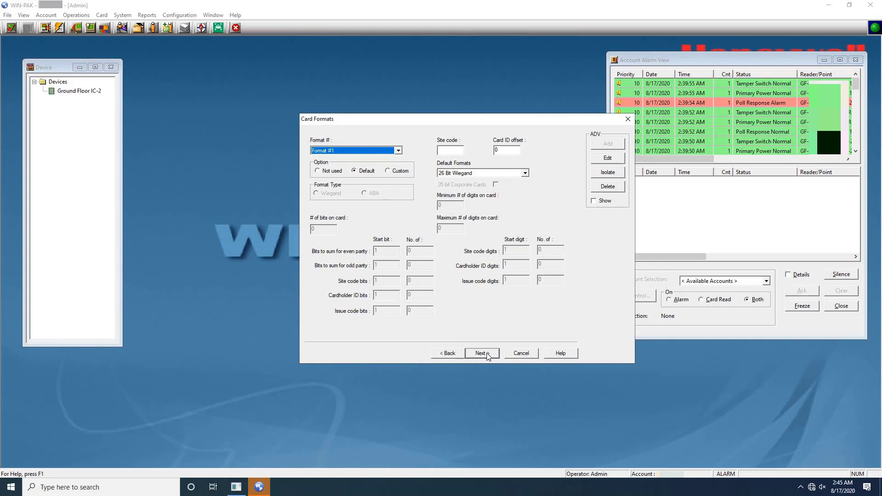
Advance to the Time Zones page, with Always On in slot 1 and Never On in slot 2.
click(487, 353)
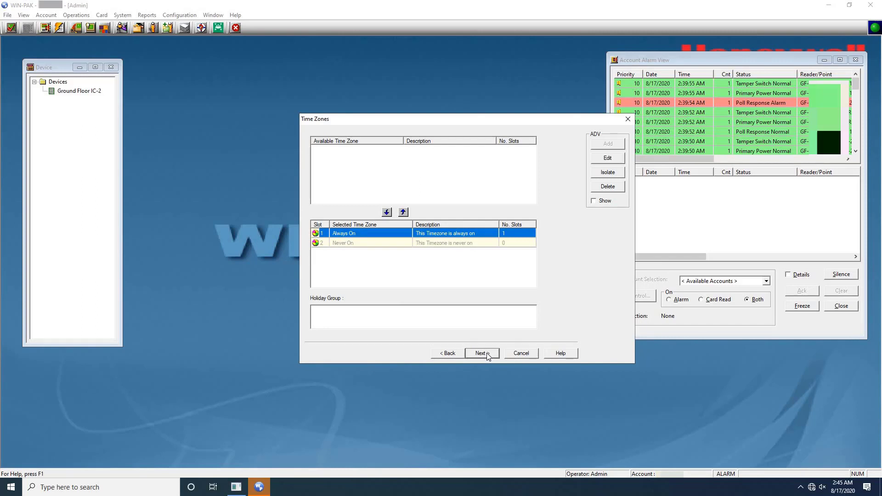
Go to the SIO Boards page and add a new board of type 2-Reader I/O.
click(487, 355)
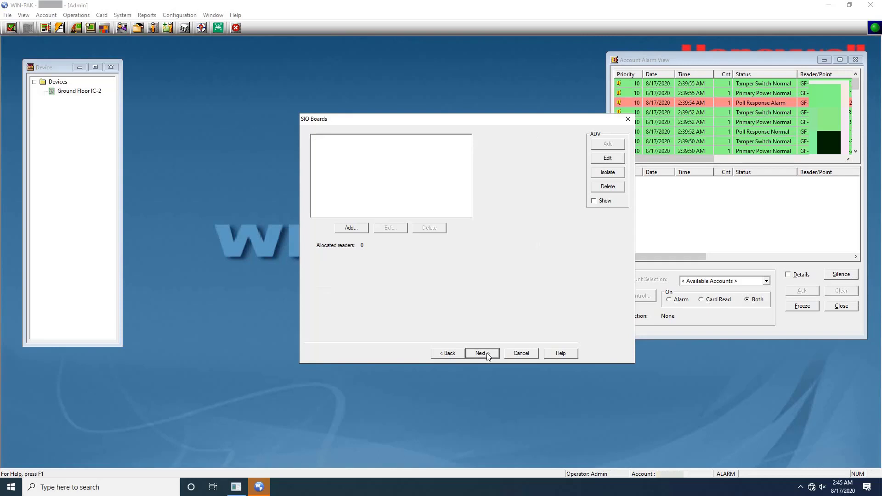
click(351, 228)
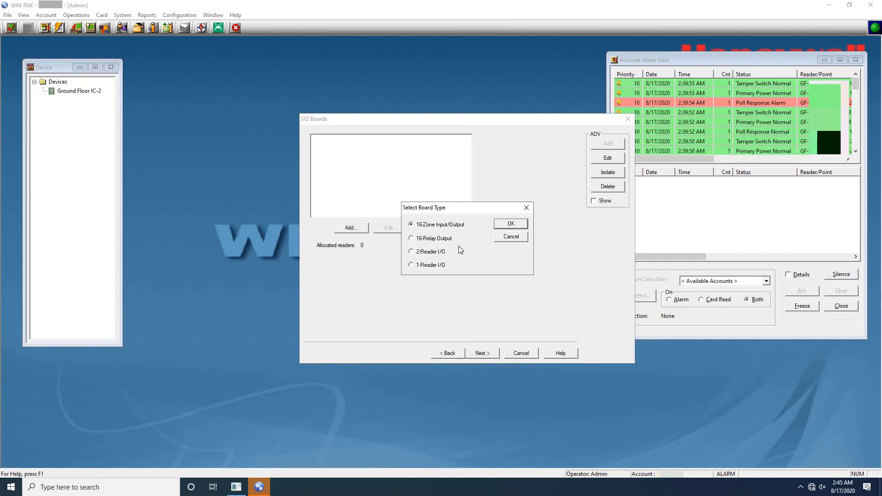
click(412, 251)
Confirm the 2-Reader I/O type to bring up its configuration at address 1, port 6.
click(511, 224)
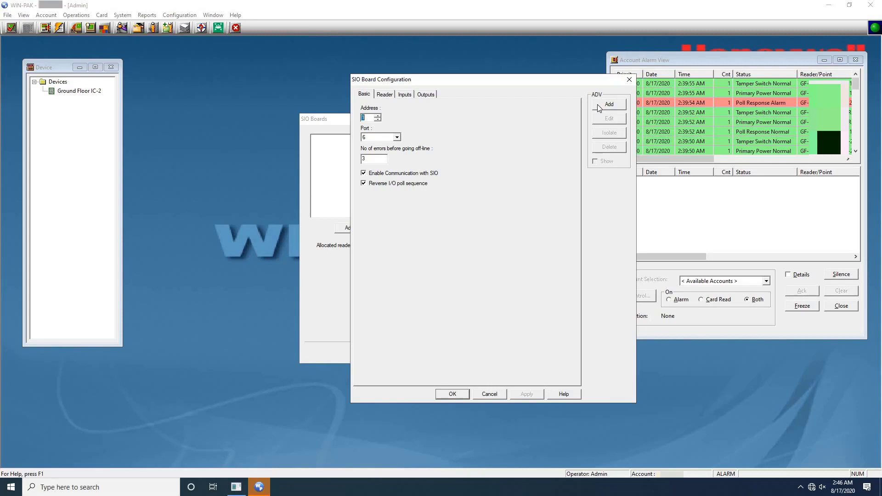
Create and save the SIO board's device record with description 'Area IC-1 / Reader Board-1'.
click(599, 105)
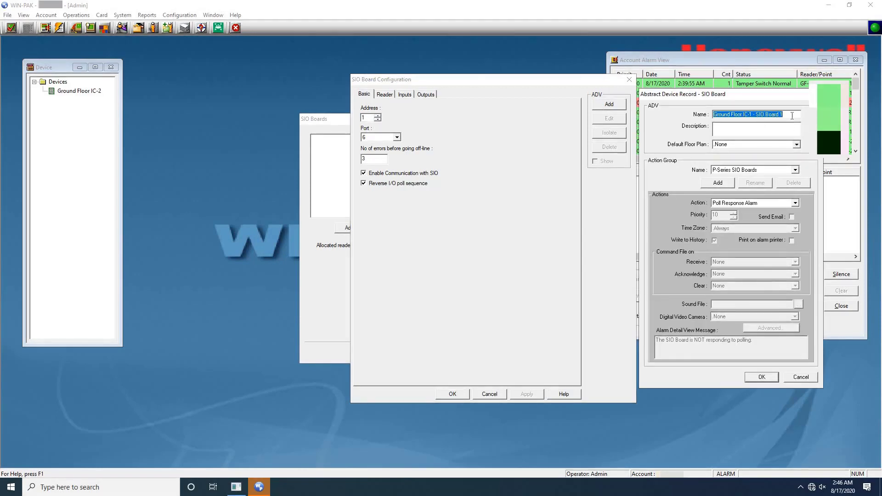
text(G)
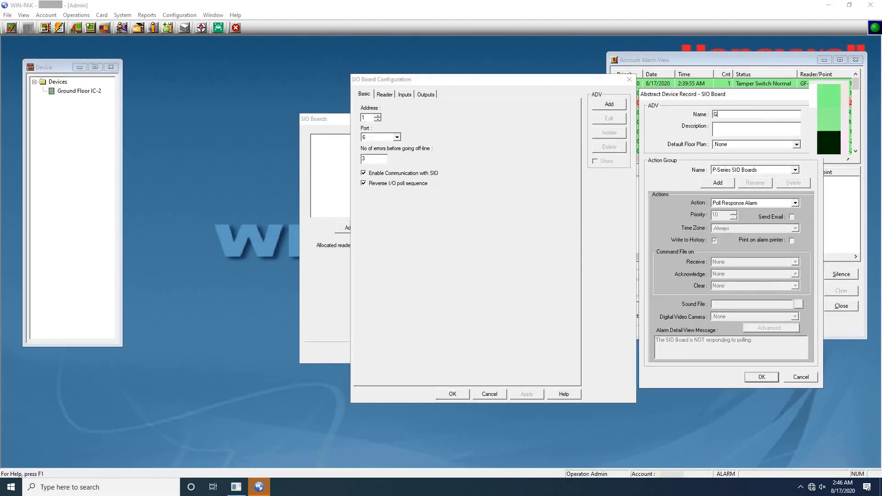
text(F a IC-1 / Reader Borard-1)
click(744, 128)
text(Area IC-1 Reader Board-1)
click(752, 126)
text(/)
click(775, 377)
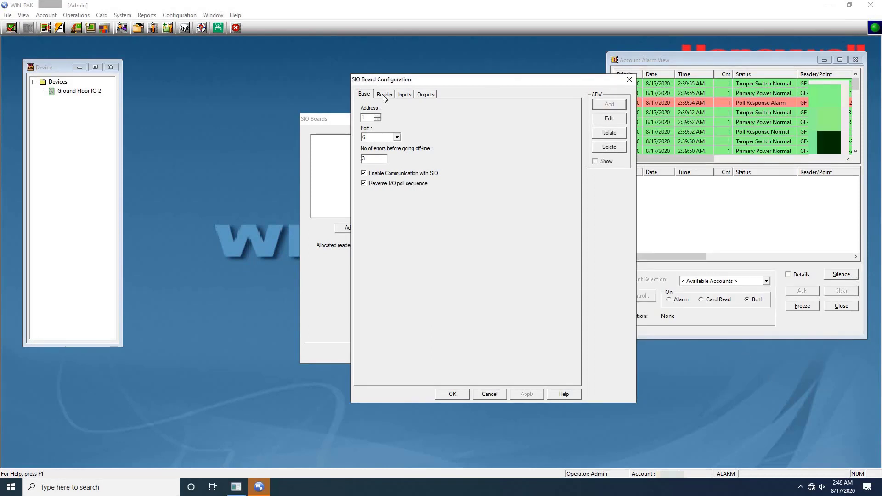
On the Reader tab, name reader 1 'GF-Roller Shutter-7 Entrance' via a new device record.
click(383, 96)
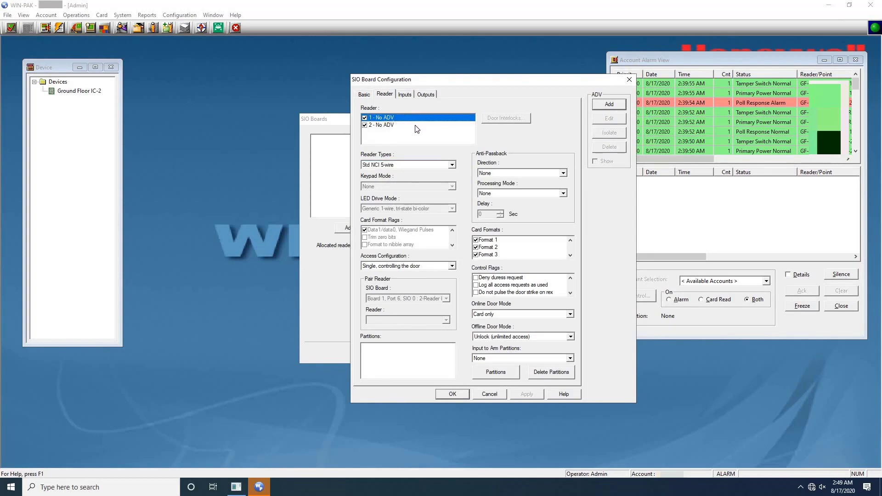
click(610, 104)
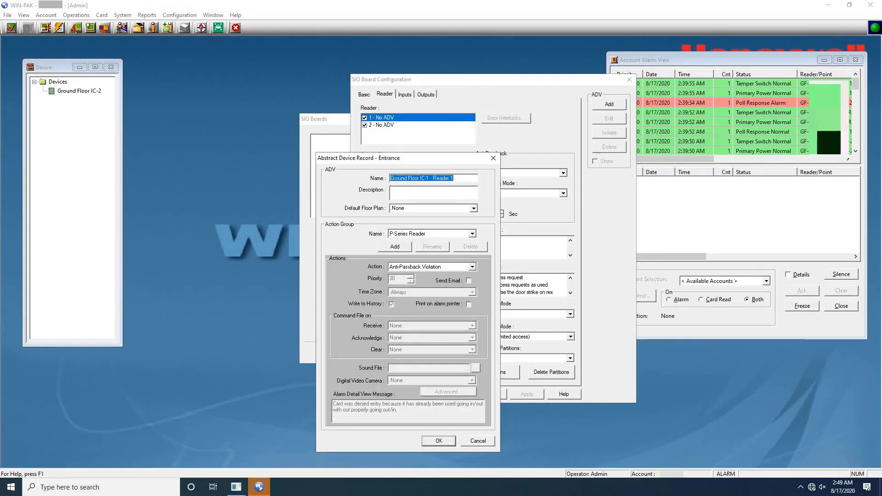
text(GF-Roller Shutter-7 Entrance)
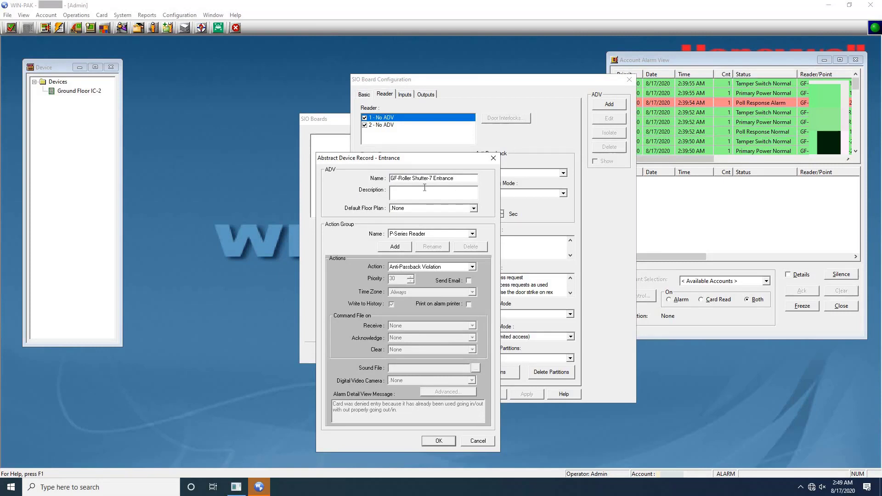
text(Roller Shutter-7)
click(439, 441)
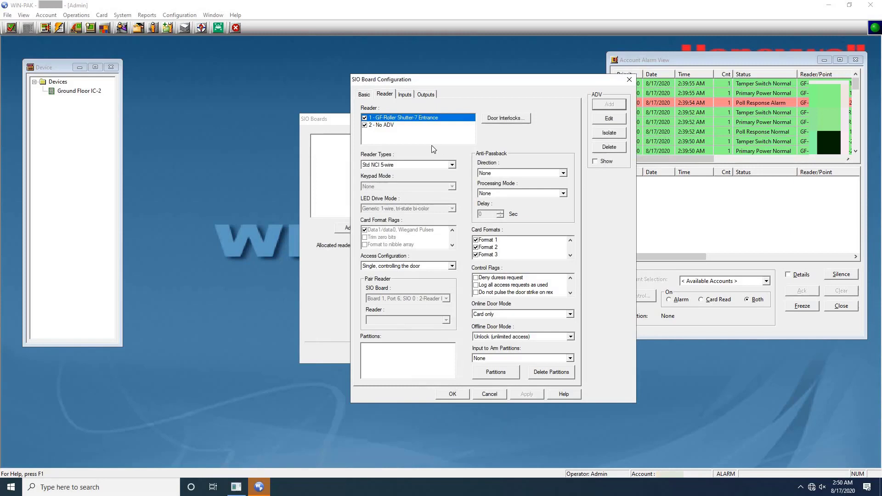
Name reader 2 'GF-Common Area Door-2 Entrance' via a new device record.
click(405, 127)
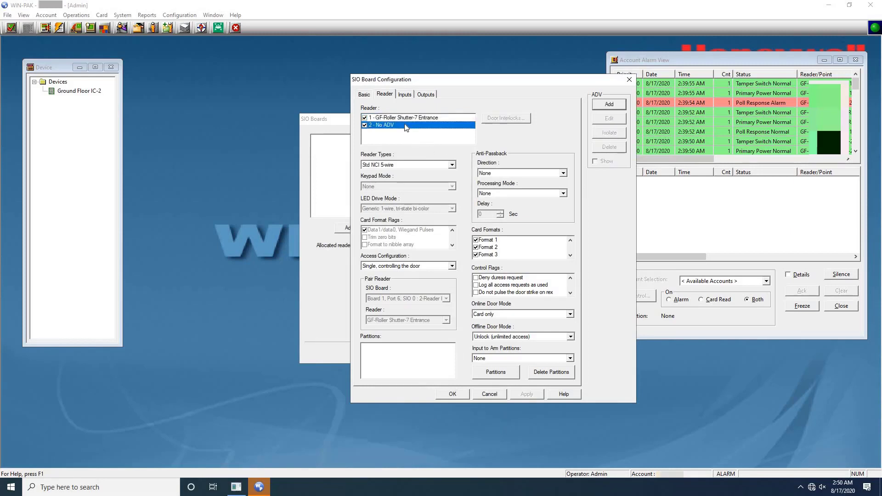
click(610, 105)
text(GF)
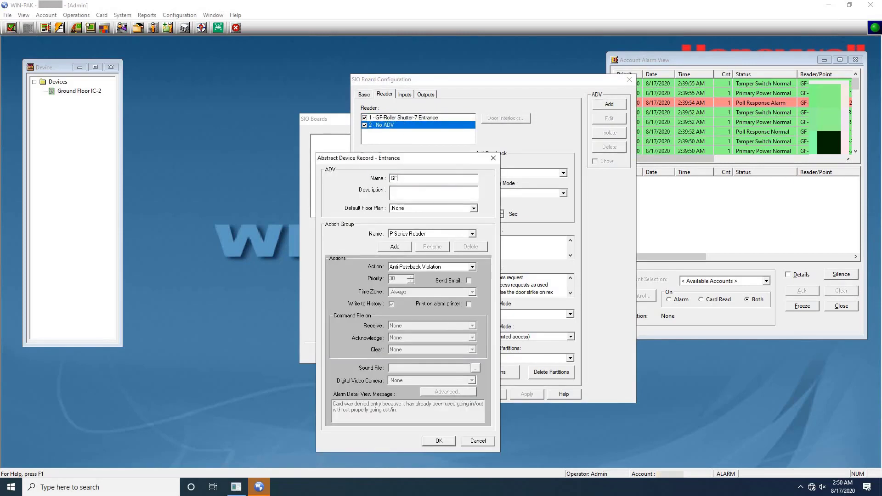
text(-Common Area Door-2)
text( Entrance)
click(438, 441)
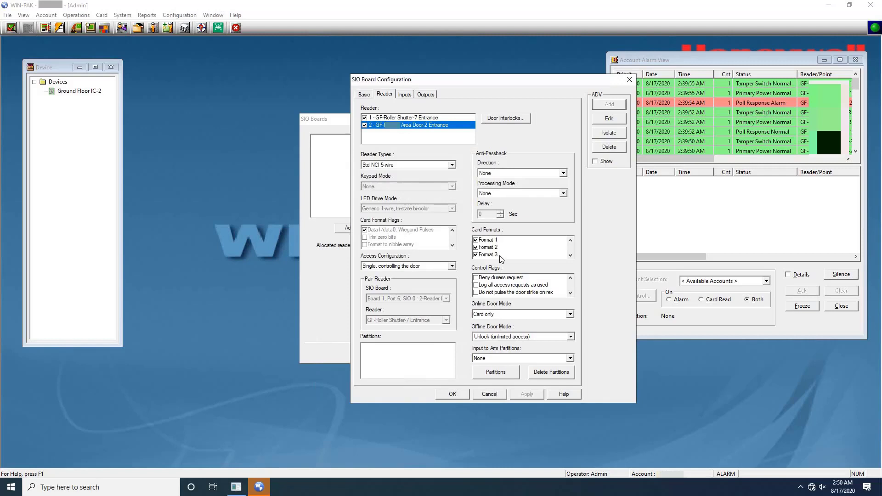
key(Tab)
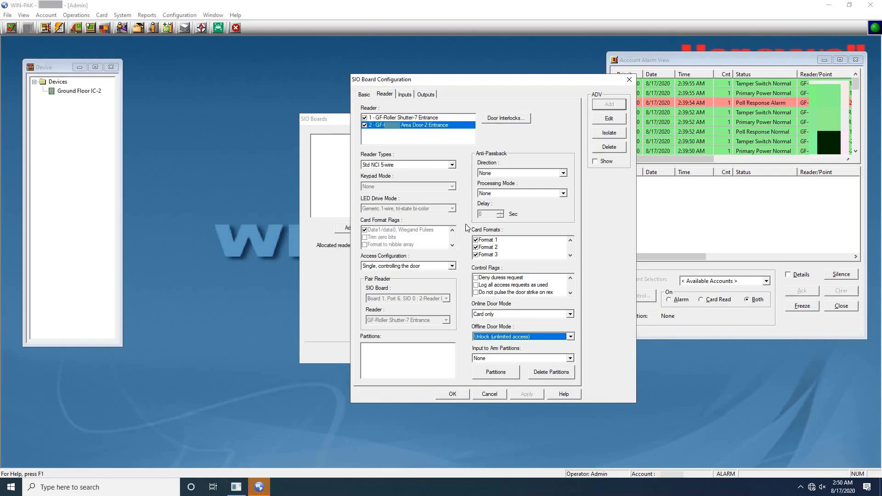
Review the board's Inputs and Outputs settings and save the SIO board configuration.
click(409, 96)
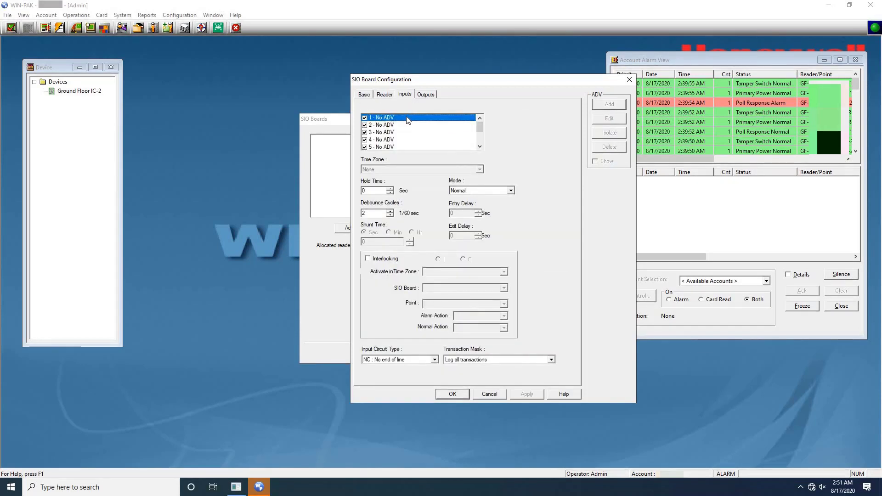
click(426, 94)
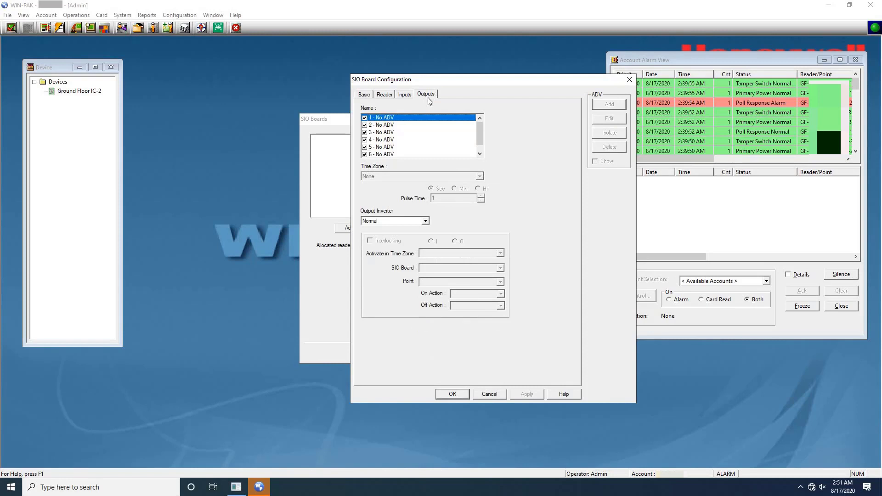
click(453, 394)
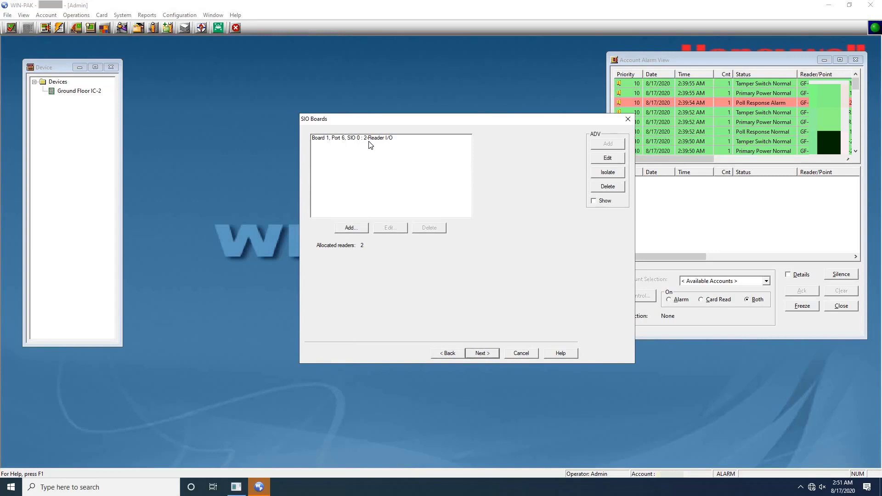
Step through the remaining panel wizard pages and finish adding the panel.
click(485, 355)
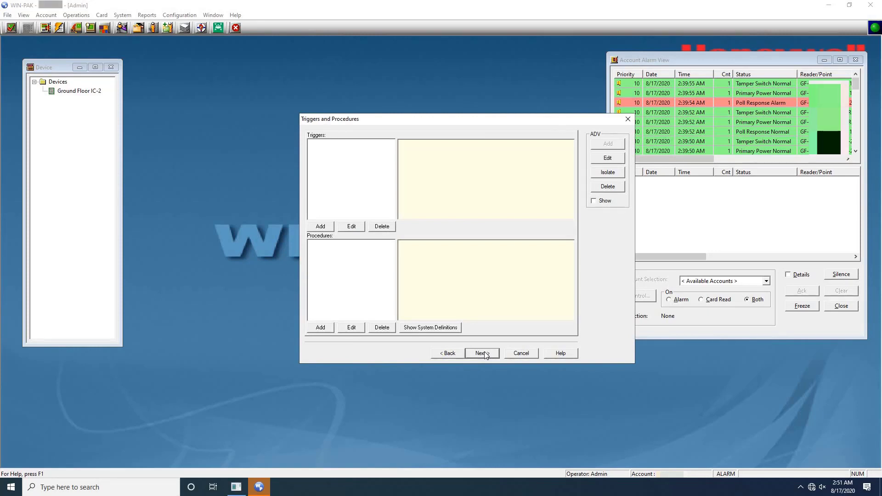
click(485, 356)
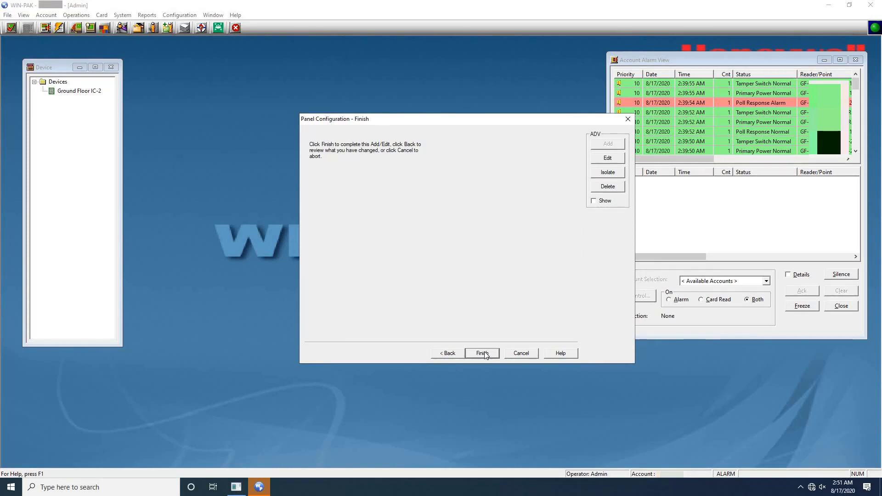
click(485, 354)
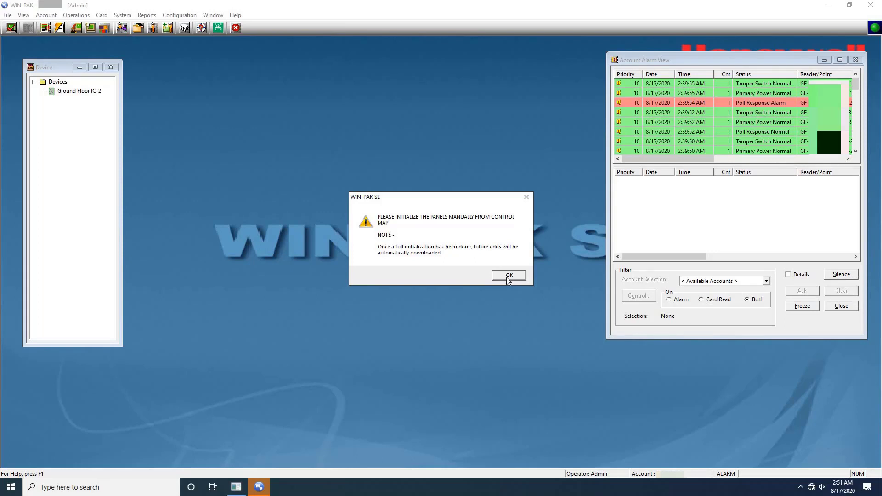
Acknowledge the initialization notice, select Ground Floor IC-1, and open Configuration > Define > Control Areas.
click(508, 279)
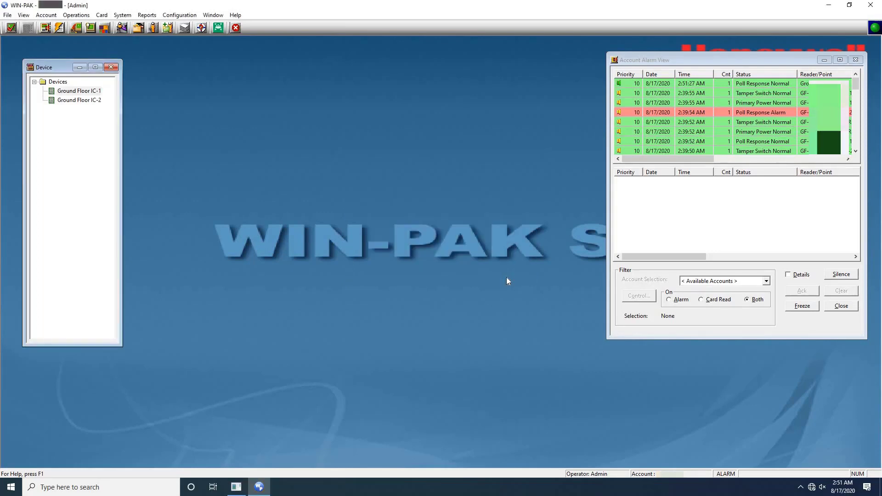
click(92, 91)
click(166, 16)
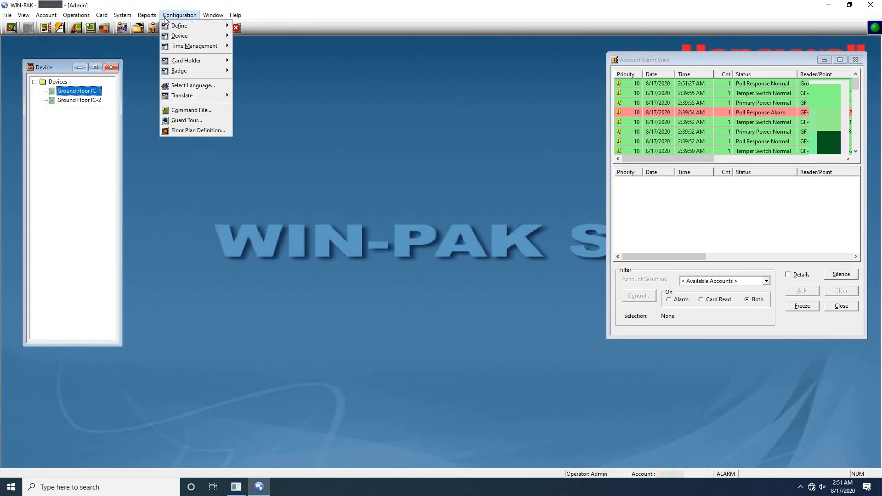
mouse_move(173, 27)
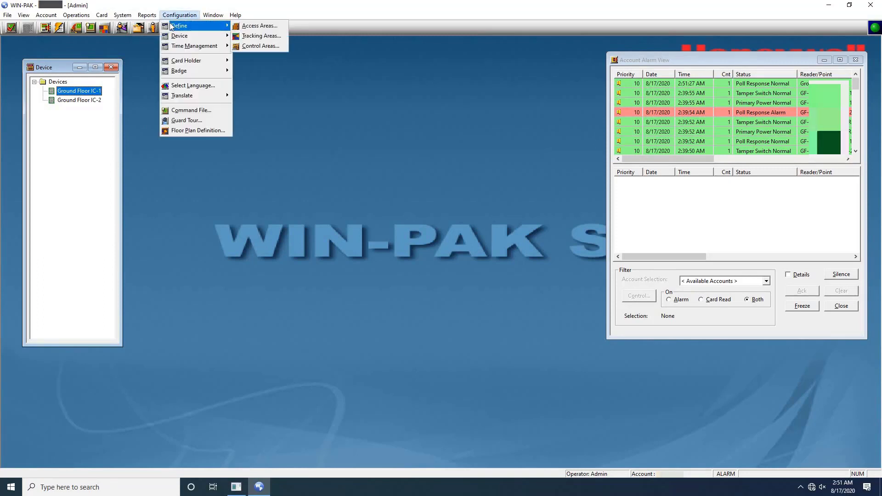
click(258, 46)
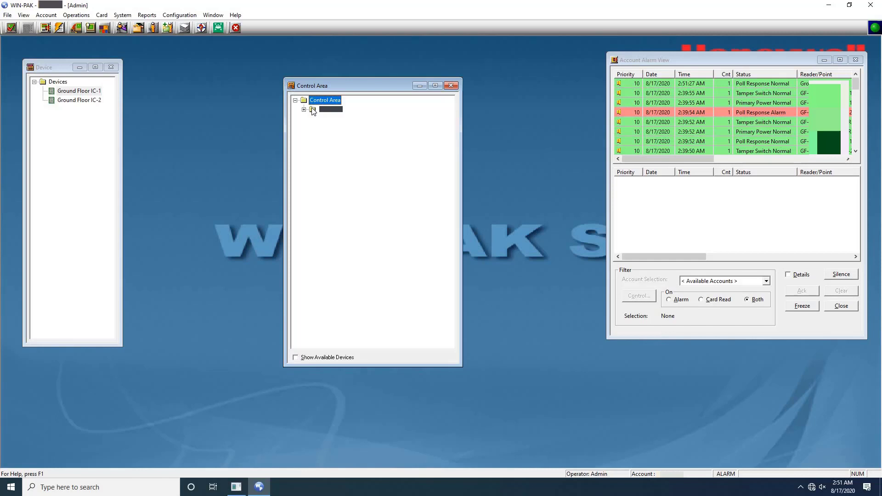
Expand the site and Ground Floor IC Board-2 to show Ground Floor CCTV Room, then select IC Board-2.
click(312, 110)
click(304, 109)
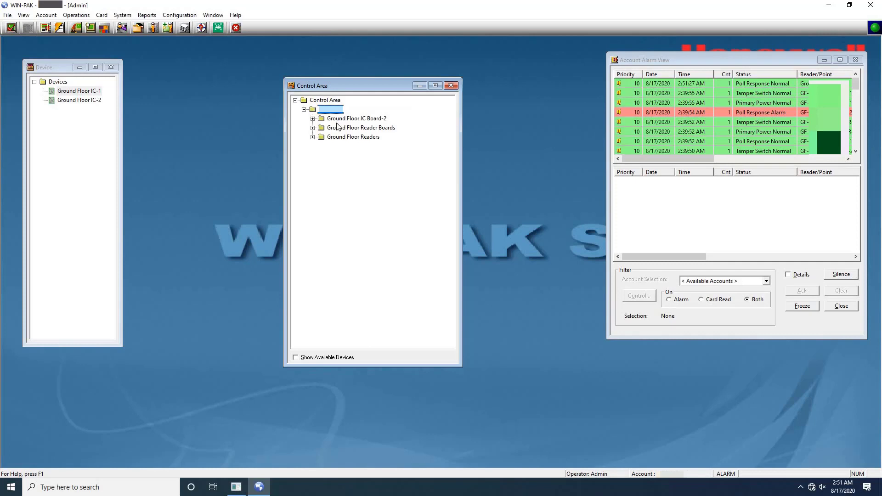
click(313, 118)
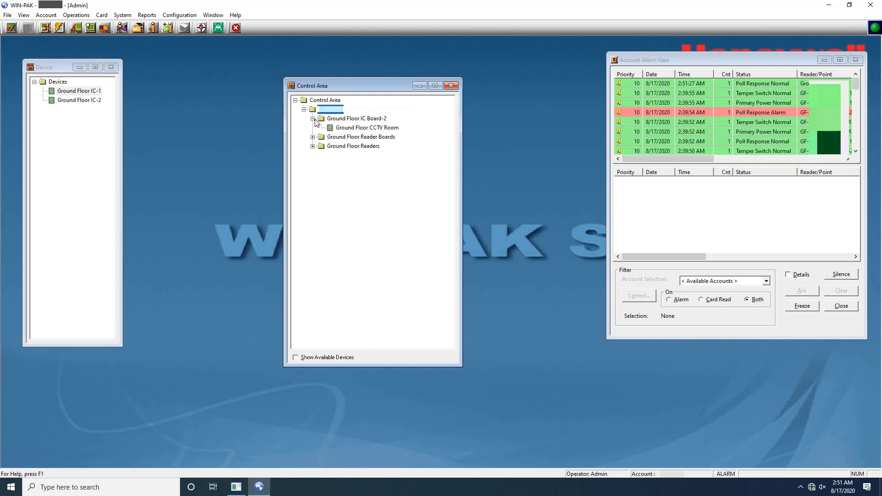
click(350, 128)
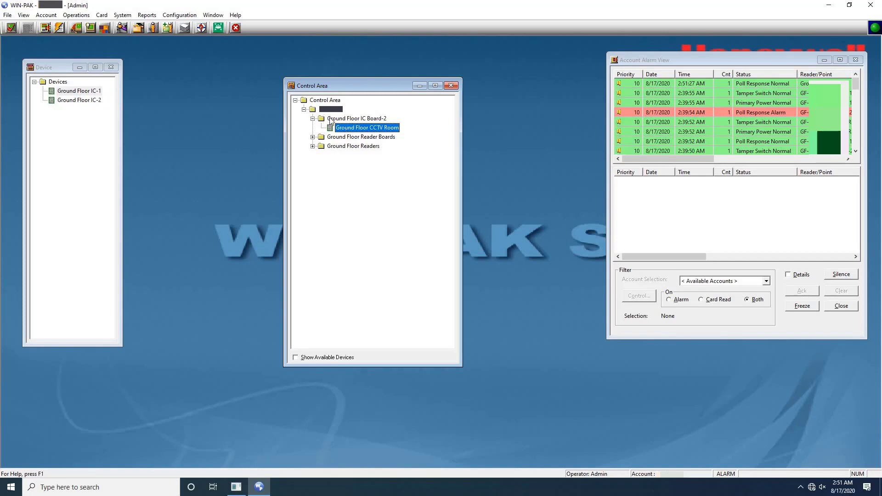
click(333, 119)
Add the Ground Floor IC-1 panel under Ground Floor IC Board-2 using Add Devices with type Panel.
right_click(333, 120)
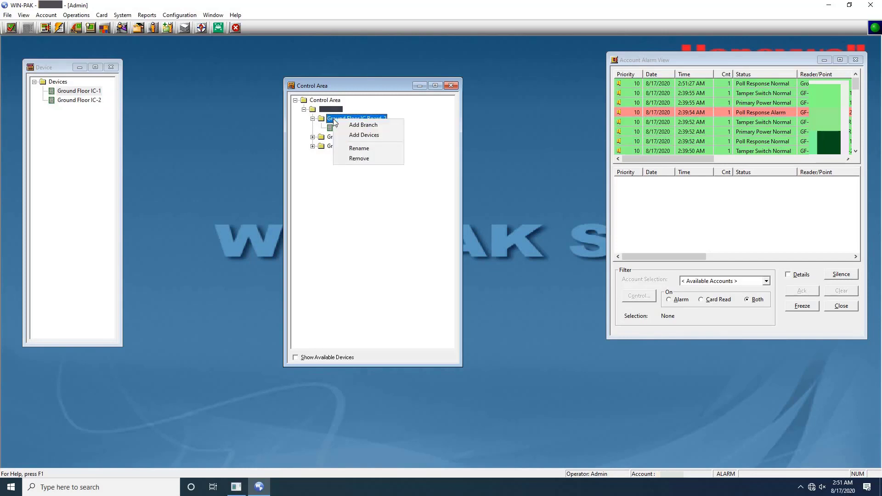
click(370, 134)
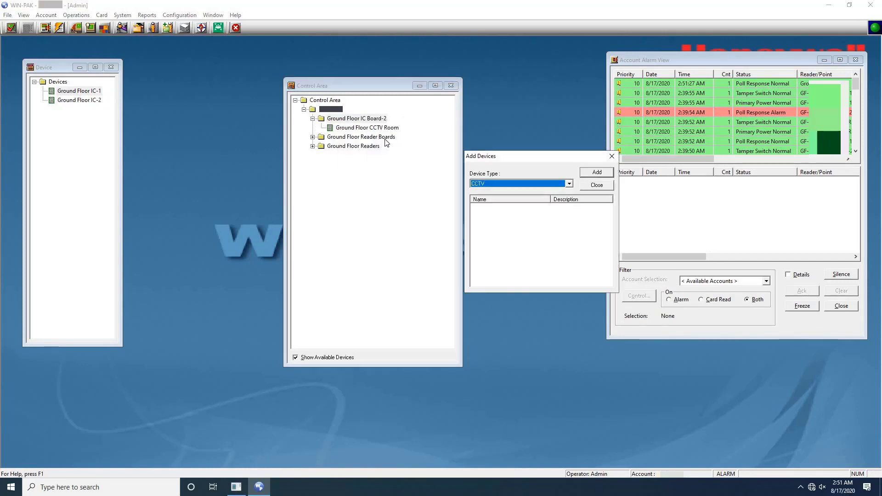
click(570, 184)
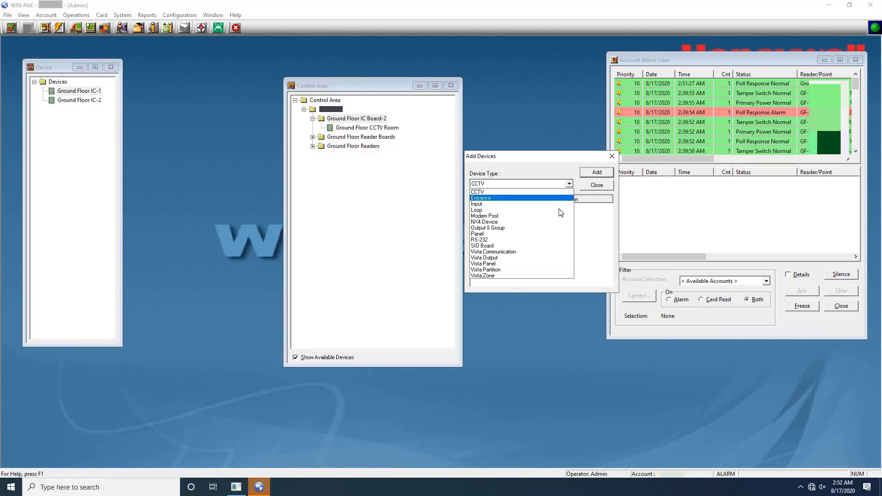
click(565, 234)
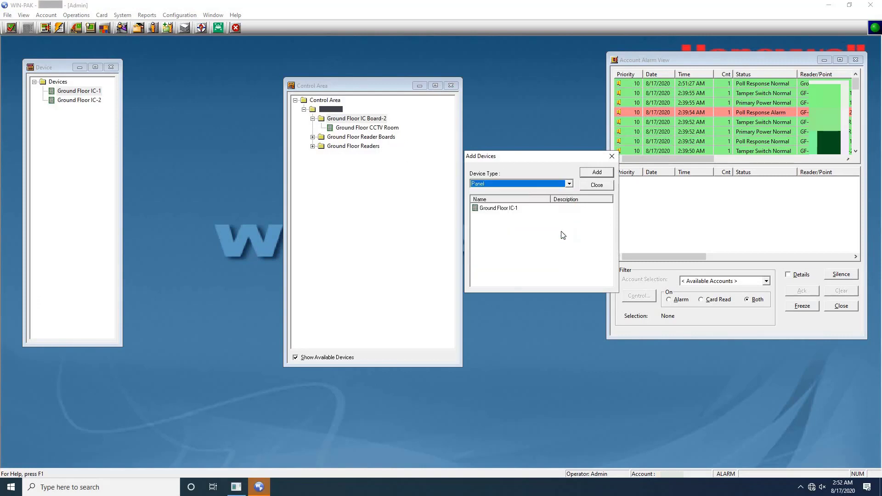
click(528, 211)
click(509, 209)
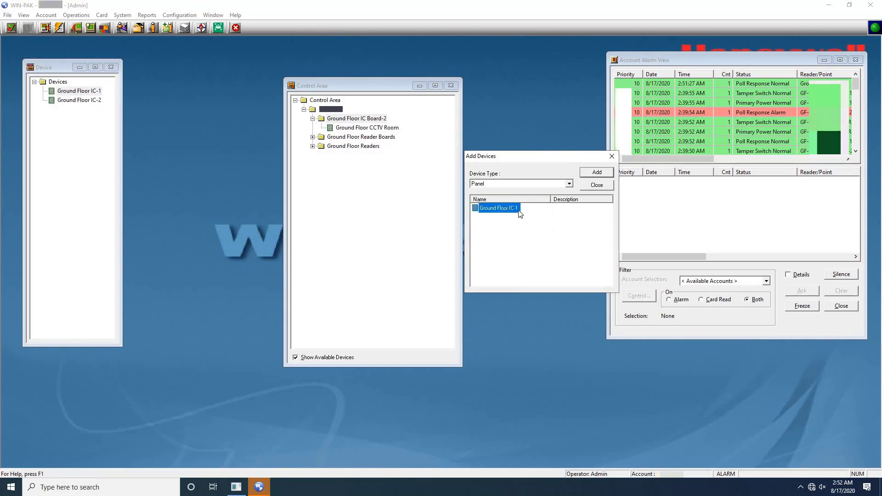
click(598, 172)
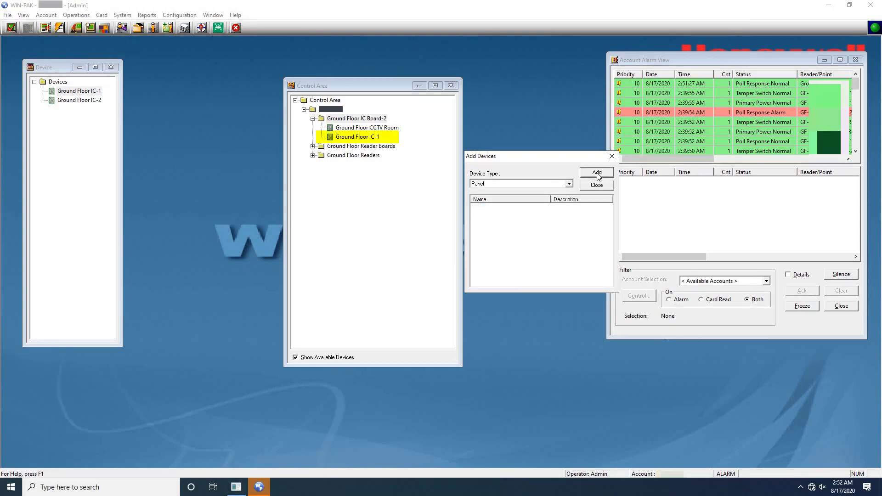
click(365, 137)
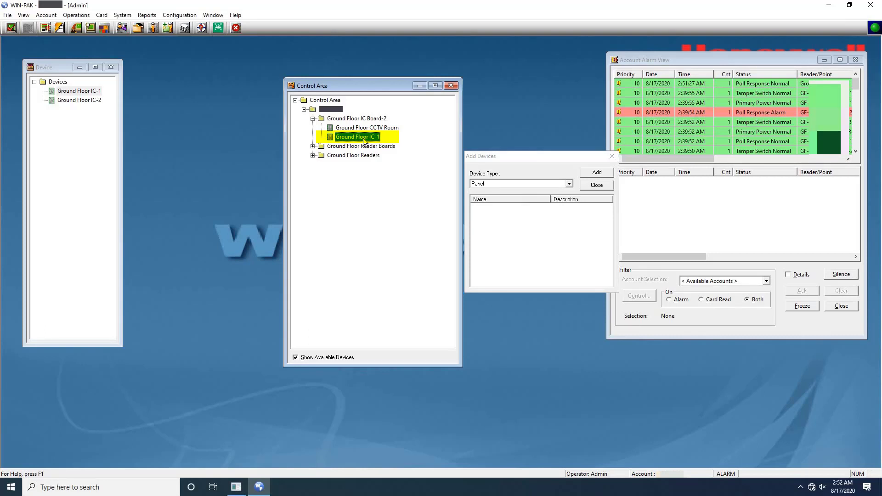
Add the Area IC-1 / Reader Board-1 SIO board into the Ground Floor Reader Boards folder.
click(314, 146)
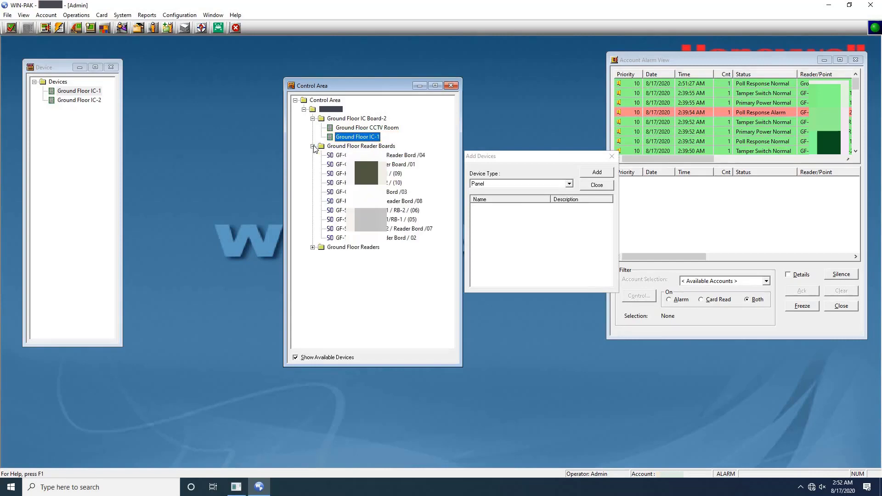
click(347, 147)
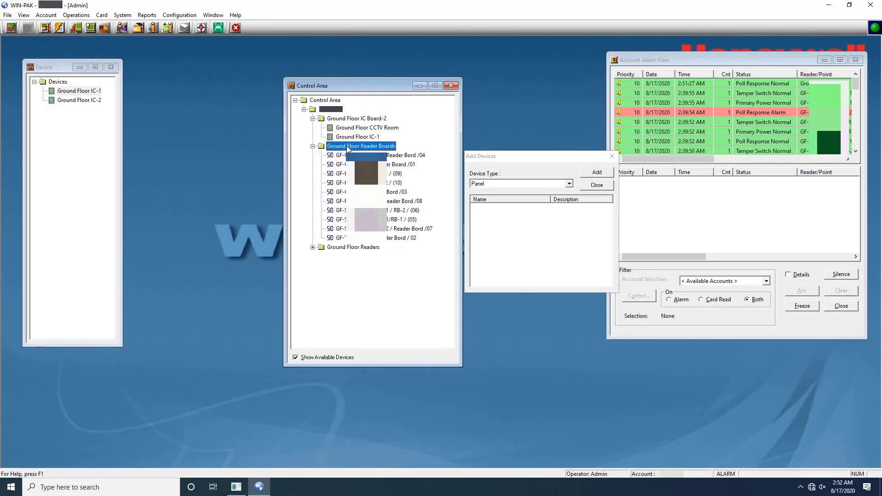
right_click(348, 148)
click(398, 166)
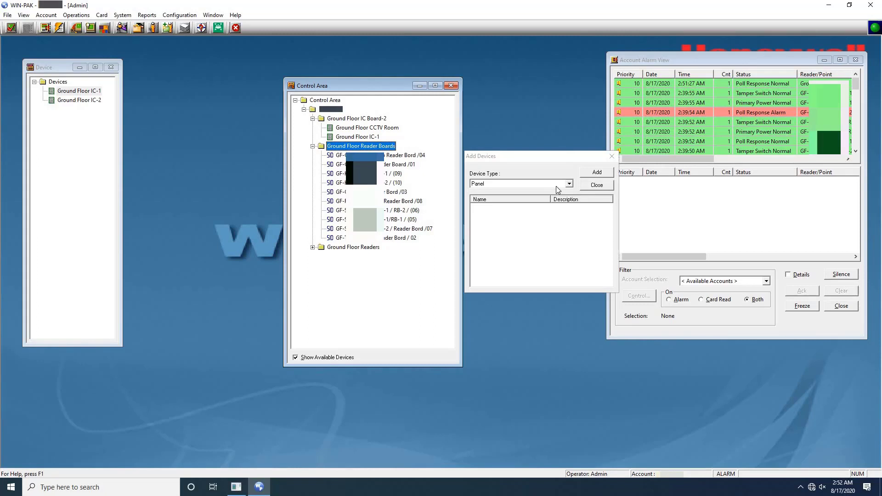
click(556, 184)
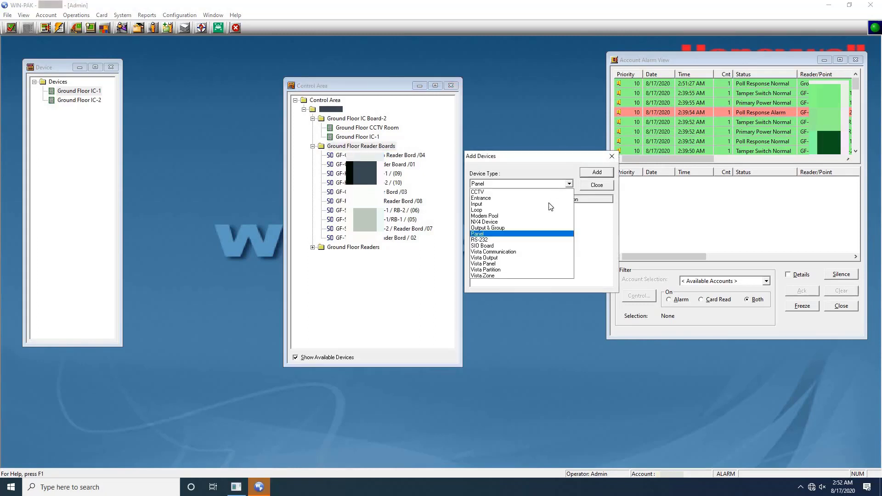
click(553, 246)
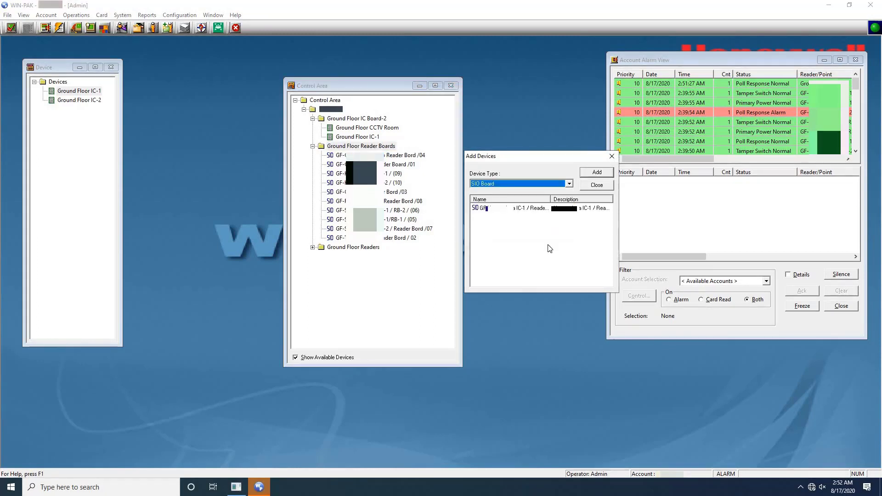
click(555, 214)
click(530, 210)
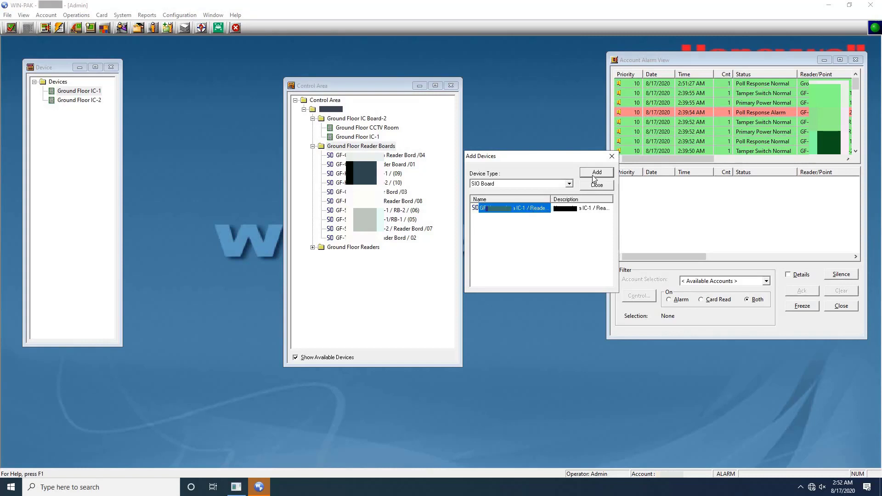
click(595, 175)
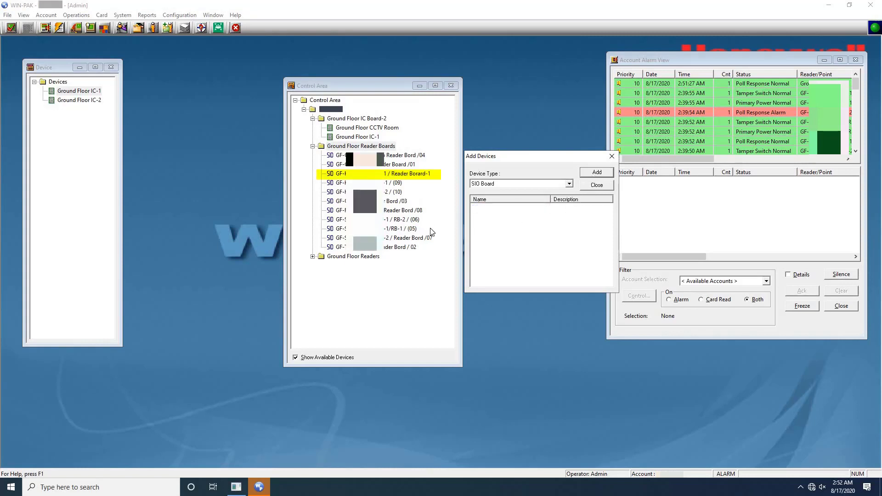
click(398, 239)
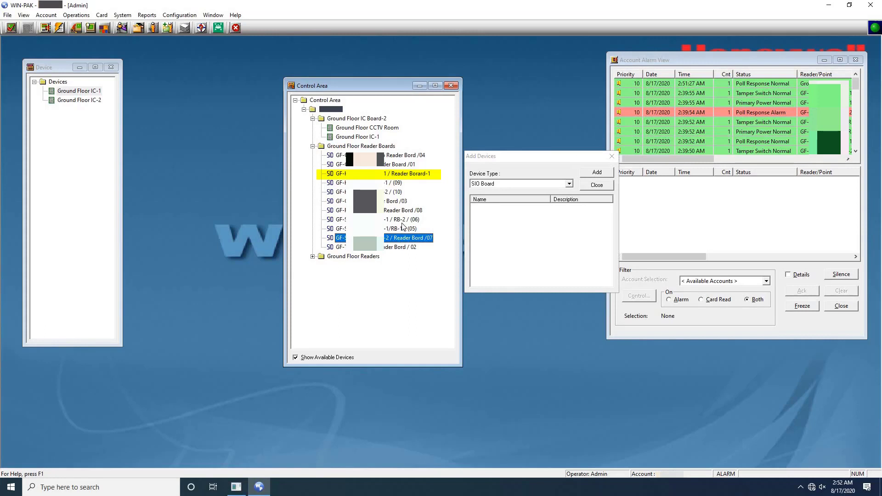
click(391, 176)
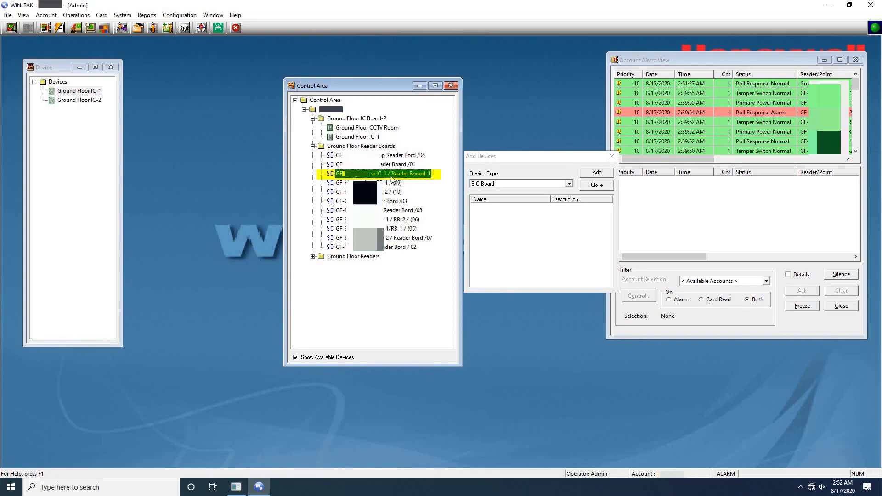
Add GF-Roller Shutter-7 Entrance and Area Door-2 Entrance to Ground Floor Readers as Entrance devices.
click(363, 258)
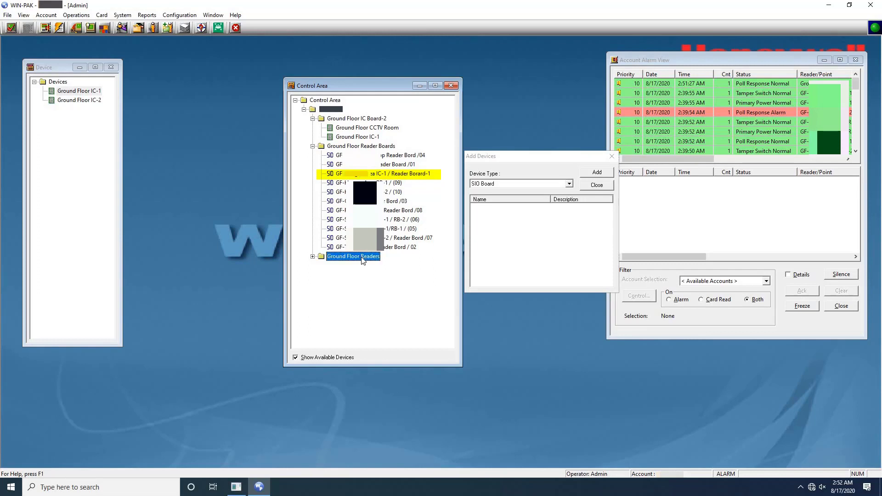
right_click(363, 259)
click(410, 276)
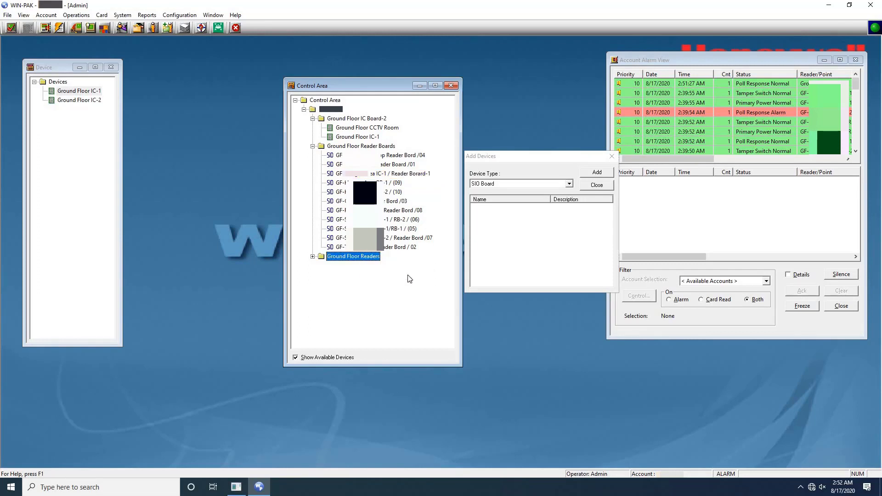
click(570, 184)
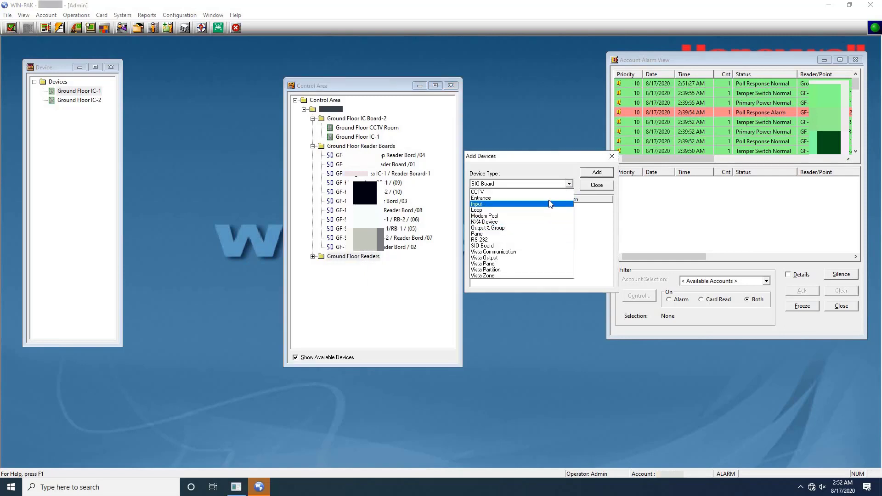
click(548, 198)
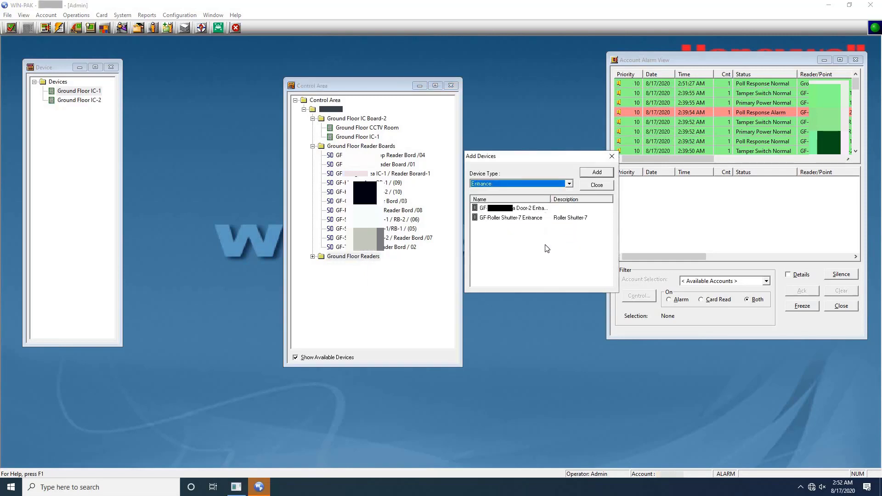
drag(546, 245, 517, 216)
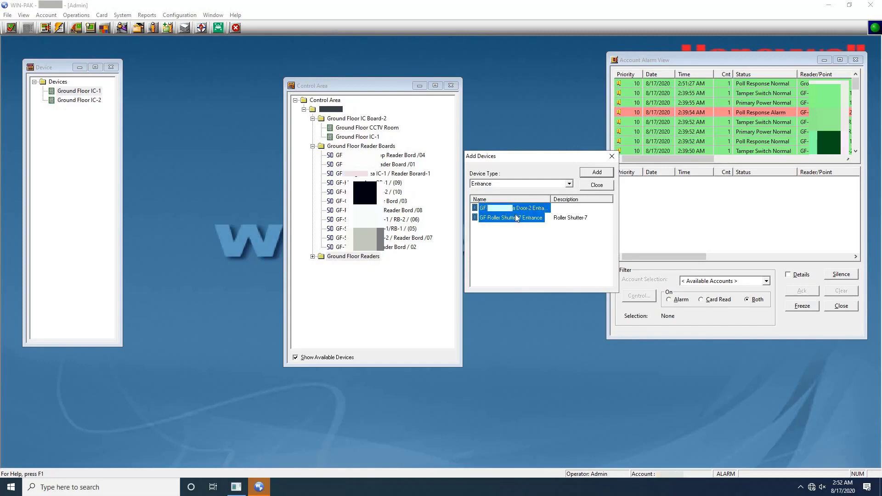
click(589, 175)
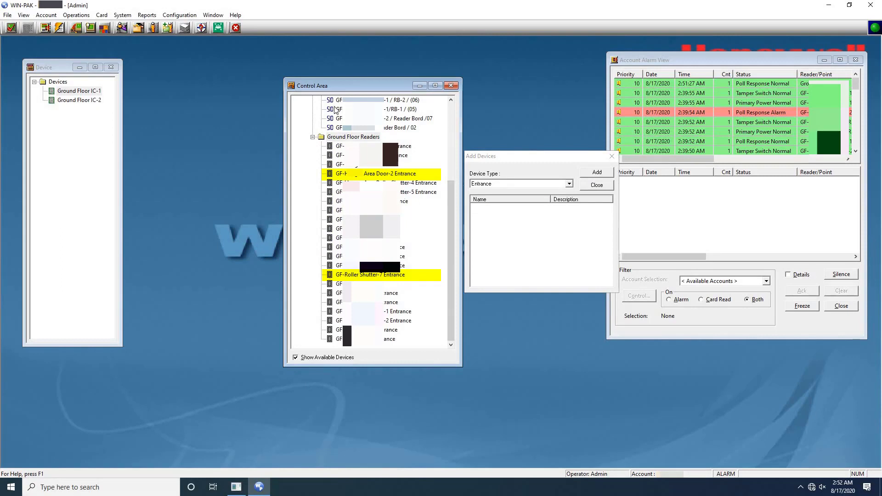
Open the Control Map and expand Control Area and Ground Floor IC Board-2 to show Ground Floor IC-1.
click(79, 16)
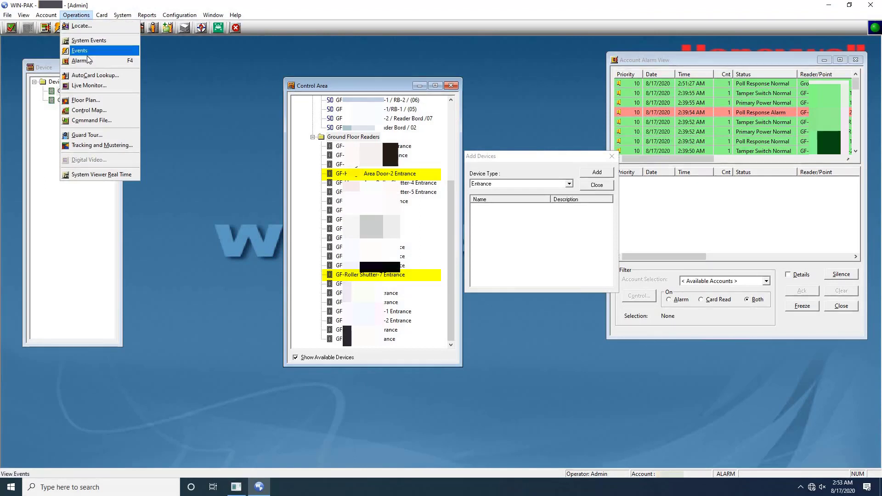
click(88, 110)
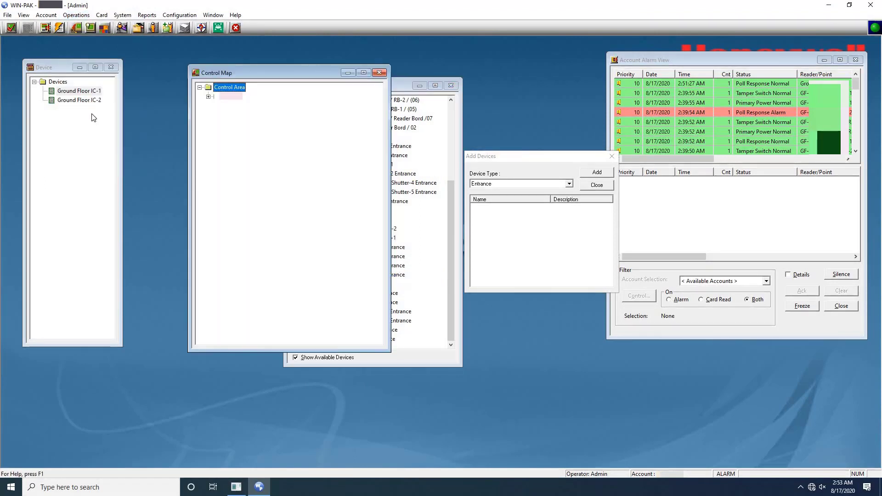
click(208, 97)
click(217, 106)
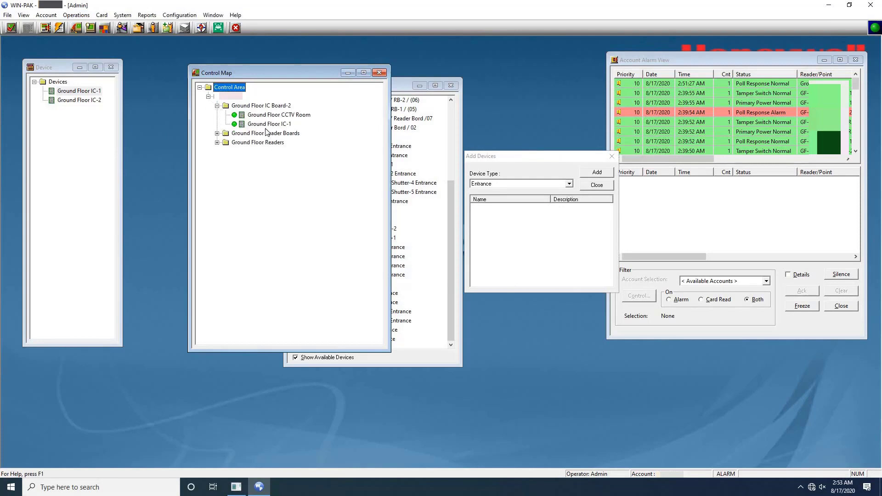
click(269, 124)
Expand Ground Floor Reader Boards and Ground Floor Readers, check the new reader board, and reselect Ground Floor IC-1.
click(217, 133)
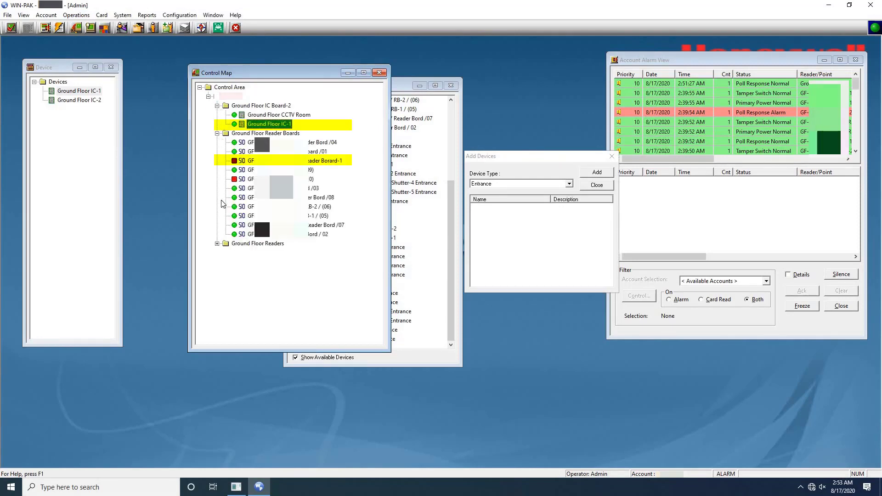
click(217, 244)
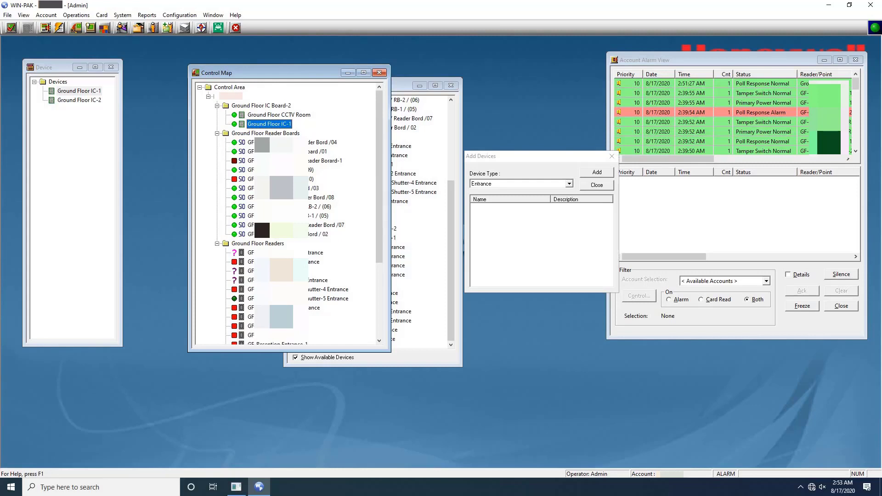
click(322, 161)
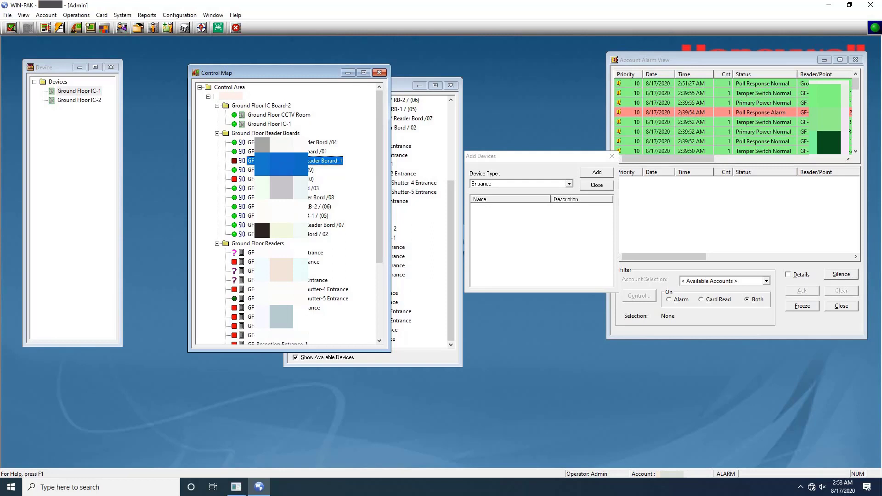
click(263, 125)
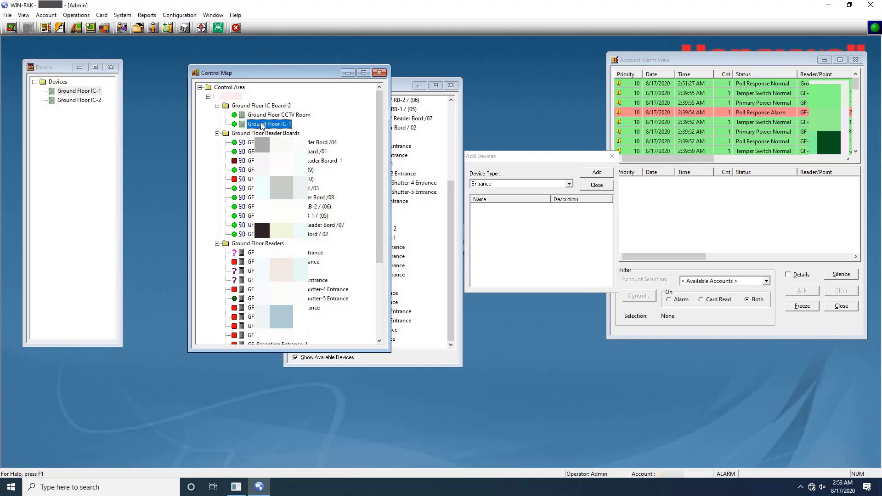
Initialize the Ground Floor IC-1 panel with all initialization options selected.
right_click(263, 125)
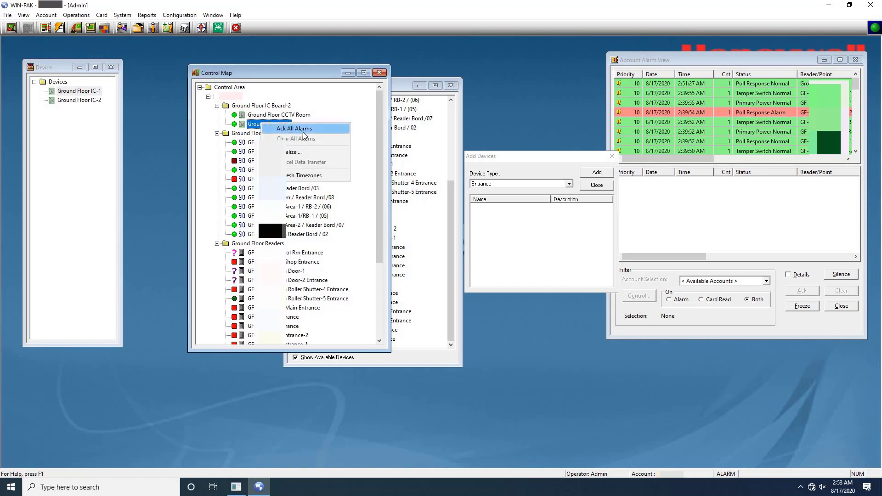
click(314, 155)
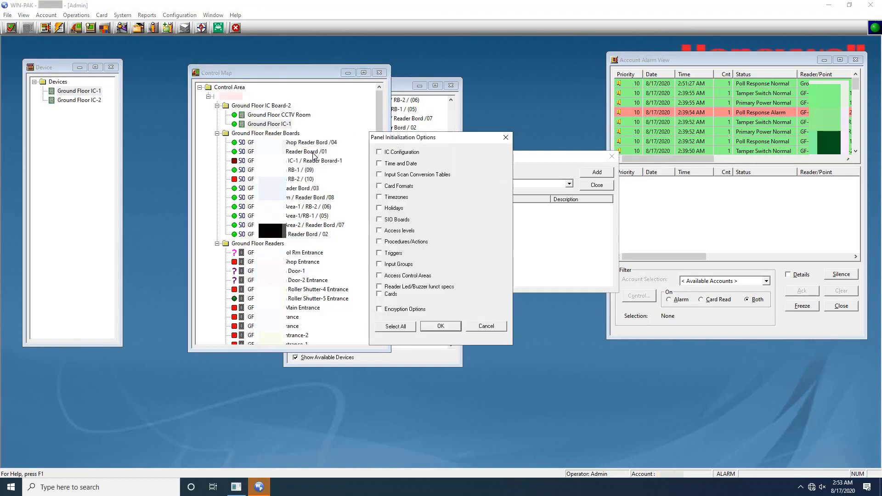
click(394, 327)
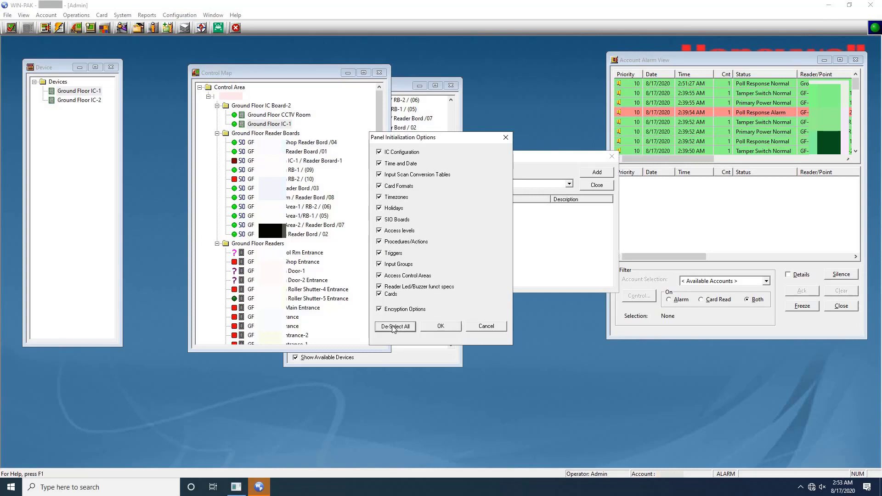
click(441, 326)
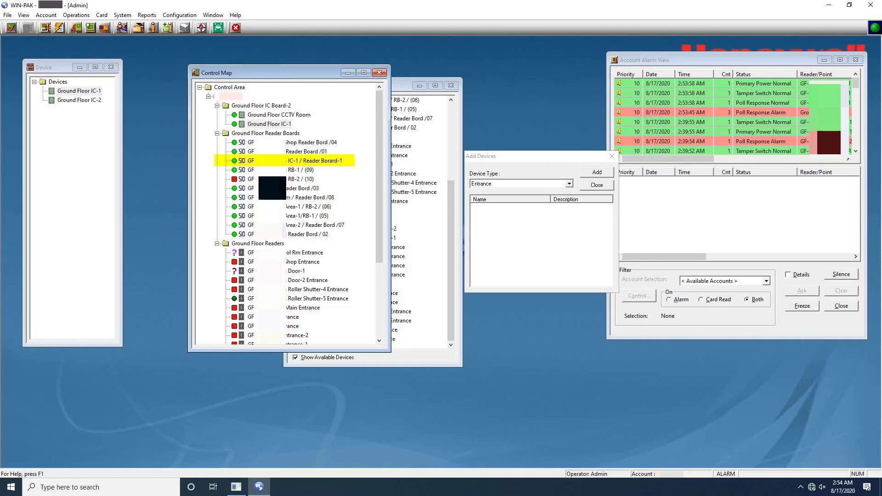
click(317, 160)
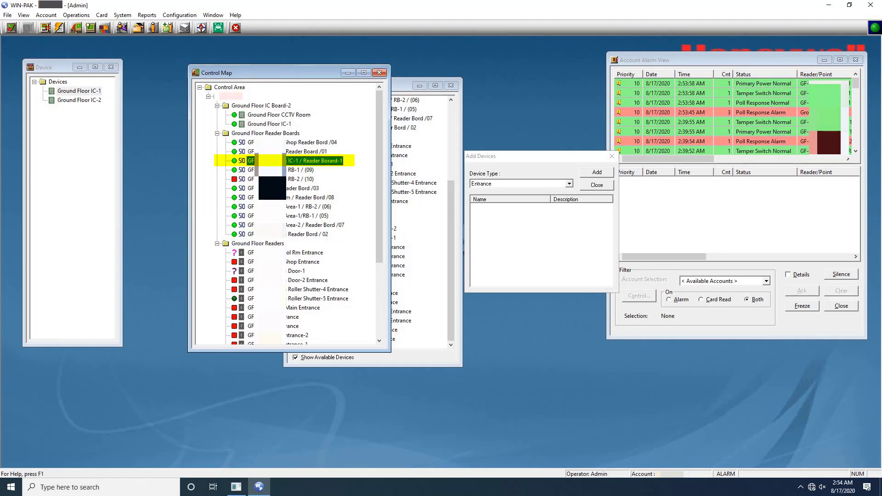
scroll(299, 212, down, 4)
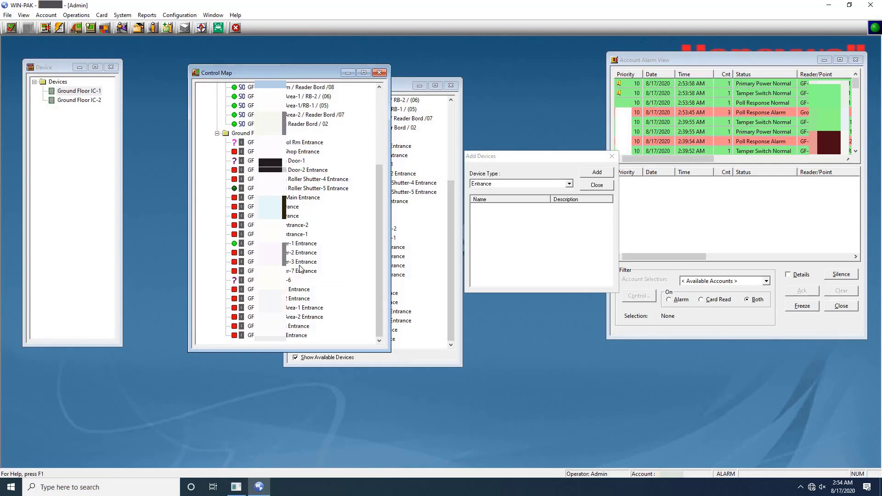
scroll(294, 216, up, 3)
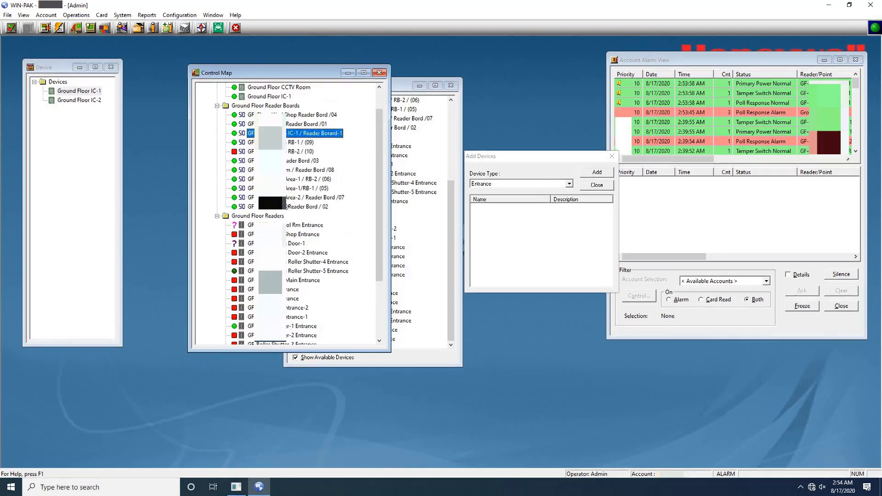